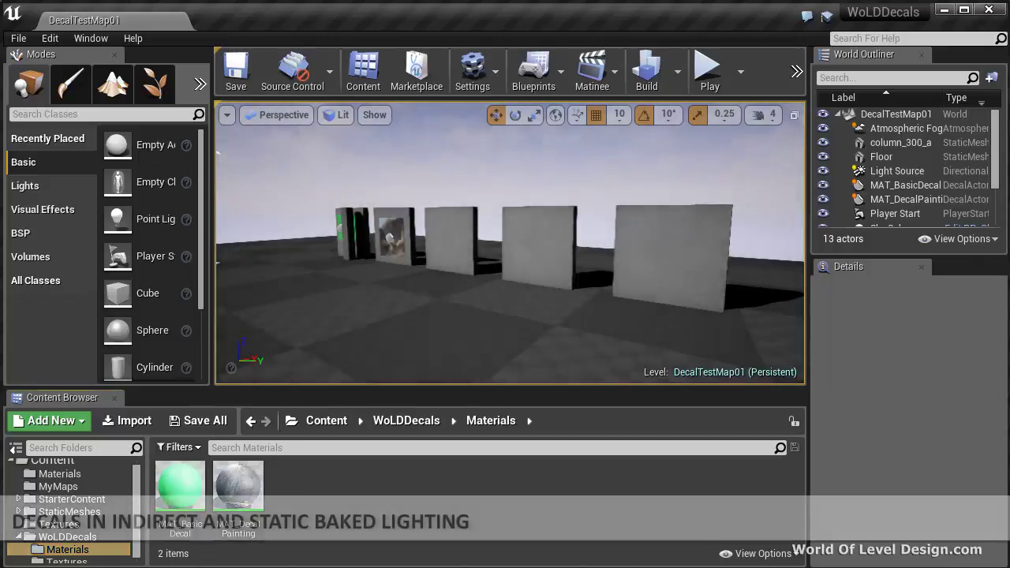
# - Preview the walls and their decals in Unlit view mode and return the viewport to Lit
pyautogui.press('w')
pyautogui.moveTo(488, 265); pyautogui.dragTo(465, 265, button='right')
pyautogui.press('w')
pyautogui.click(343, 115)
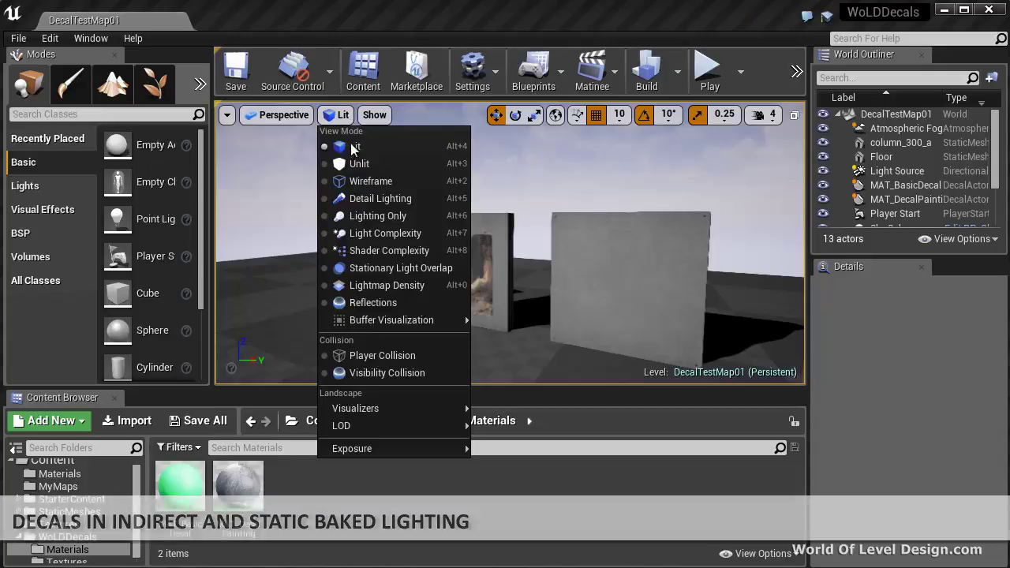
pyautogui.click(350, 163)
pyautogui.press('a')
pyautogui.moveTo(377, 253); pyautogui.dragTo(388, 252, button='right')
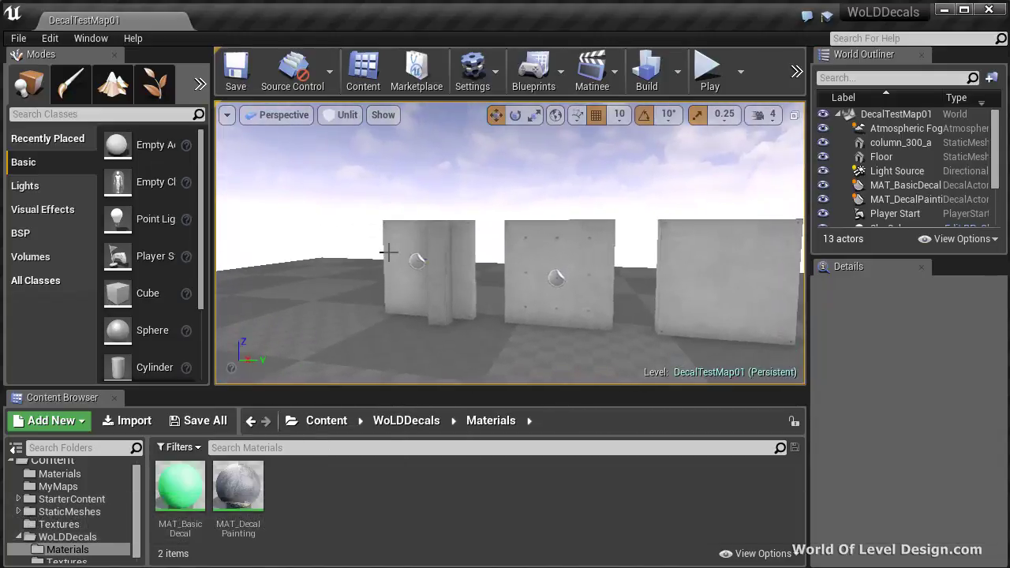
pyautogui.click(349, 117)
pyautogui.click(352, 149)
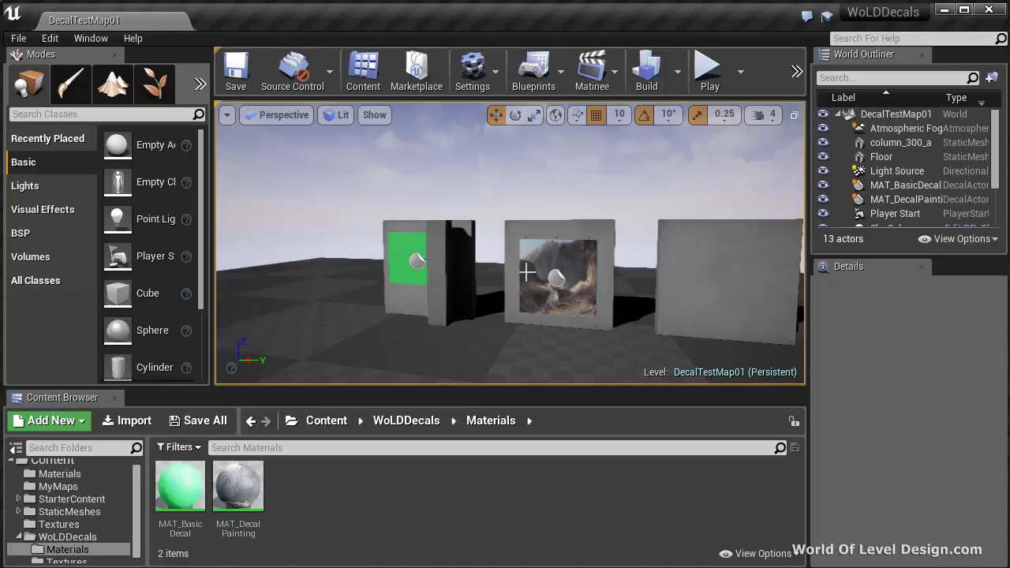
# - Show the viewport in full screen and examine the painting decal and the directional light shining on it
pyautogui.press('F11')
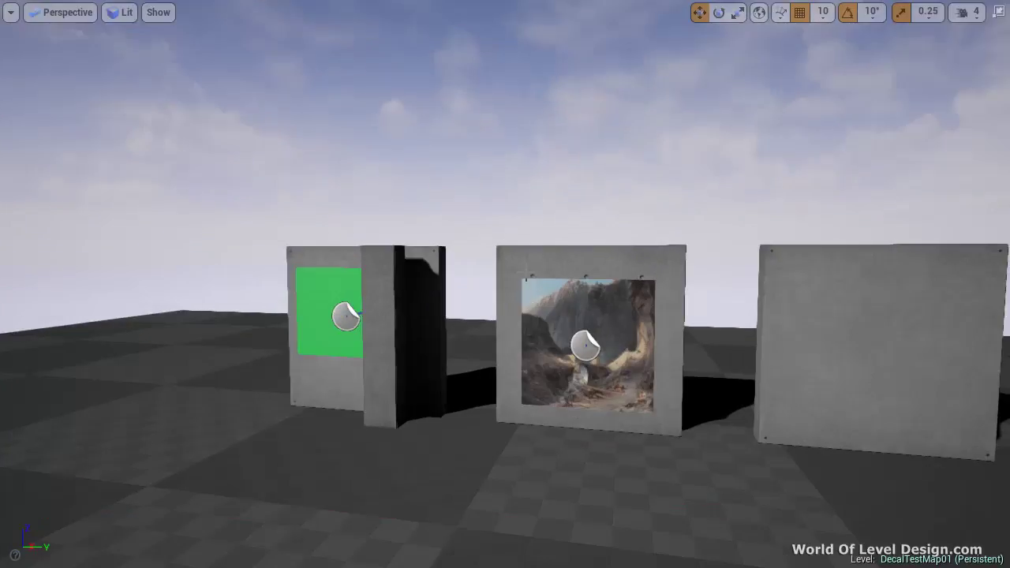
pyautogui.moveTo(536, 303)
pyautogui.mouseDown(button='right')
pyautogui.moveTo(526, 308)
pyautogui.moveTo(528, 334)
pyautogui.mouseUp(button='right')
pyautogui.press('w')
pyautogui.click(528, 334)
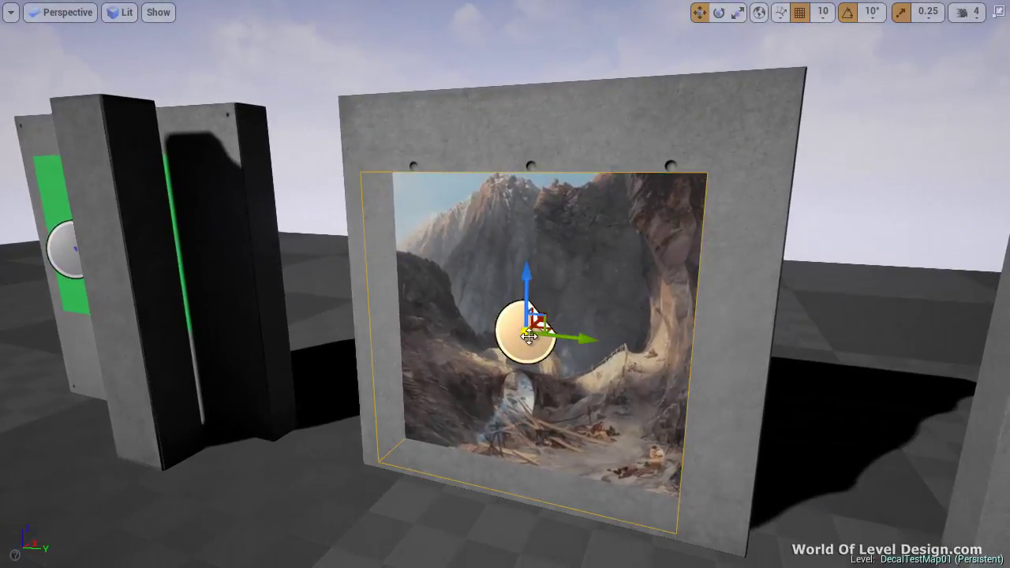
pyautogui.press('s')
pyautogui.moveTo(529, 337); pyautogui.dragTo(360, 282, button='right')
pyautogui.click(426, 211)
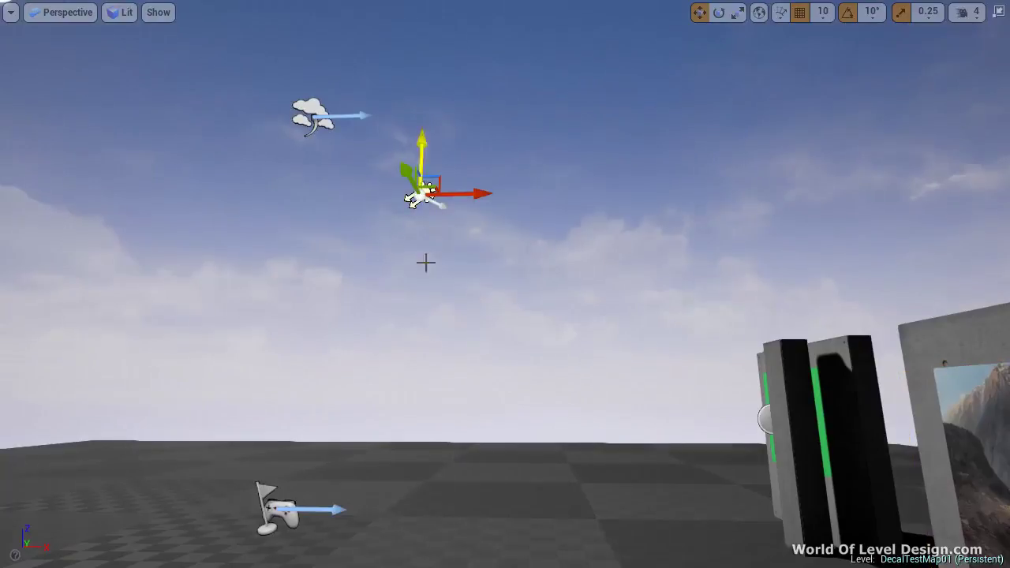
pyautogui.moveTo(590, 348)
pyautogui.mouseDown(button='right')
pyautogui.moveTo(833, 414)
pyautogui.moveTo(816, 355)
pyautogui.mouseUp(button='right')
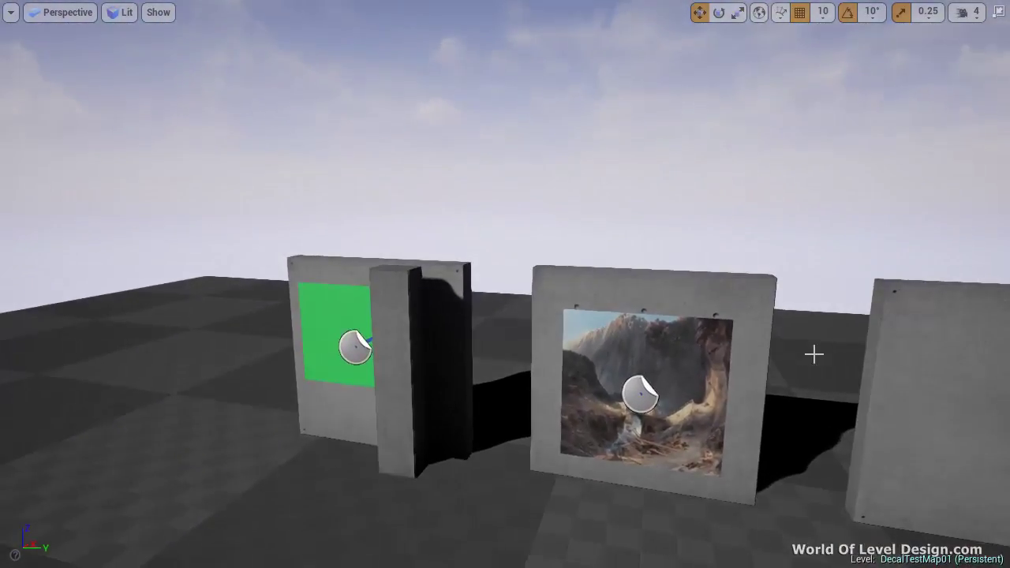
pyautogui.click(644, 388)
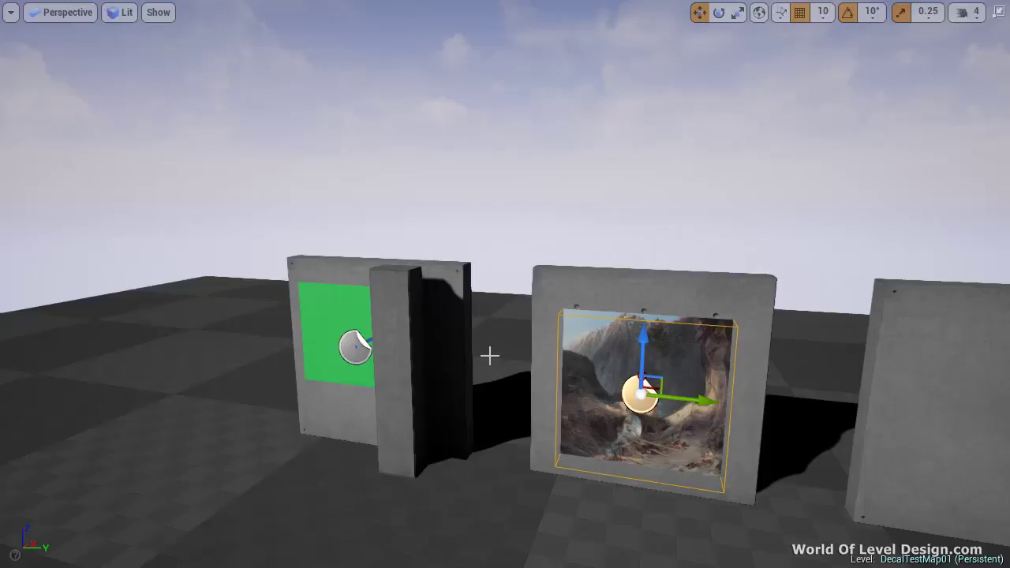
# - Move the column standing in front of the green decal away from the wall and sideways
pyautogui.click(434, 333)
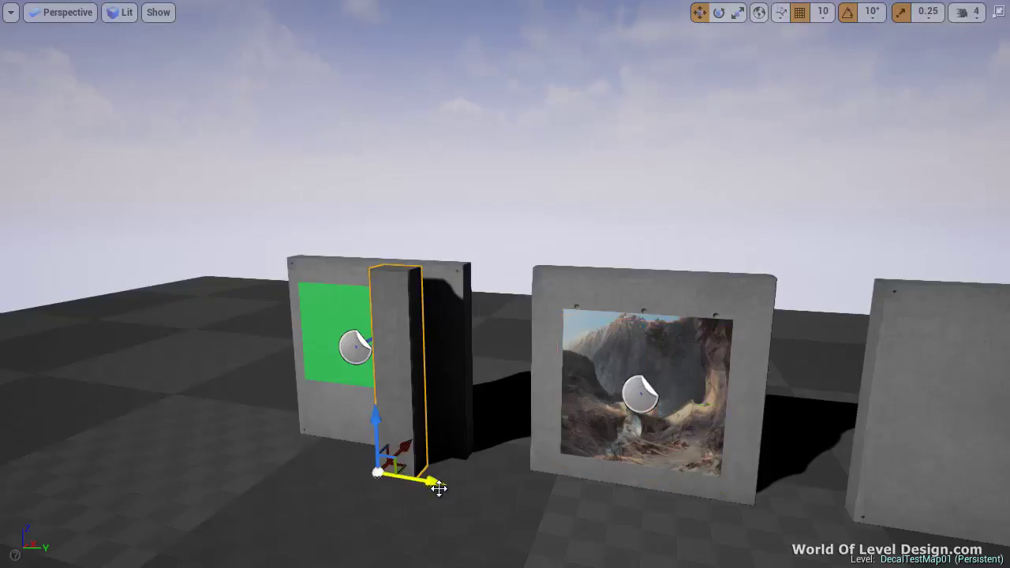
pyautogui.press('f')
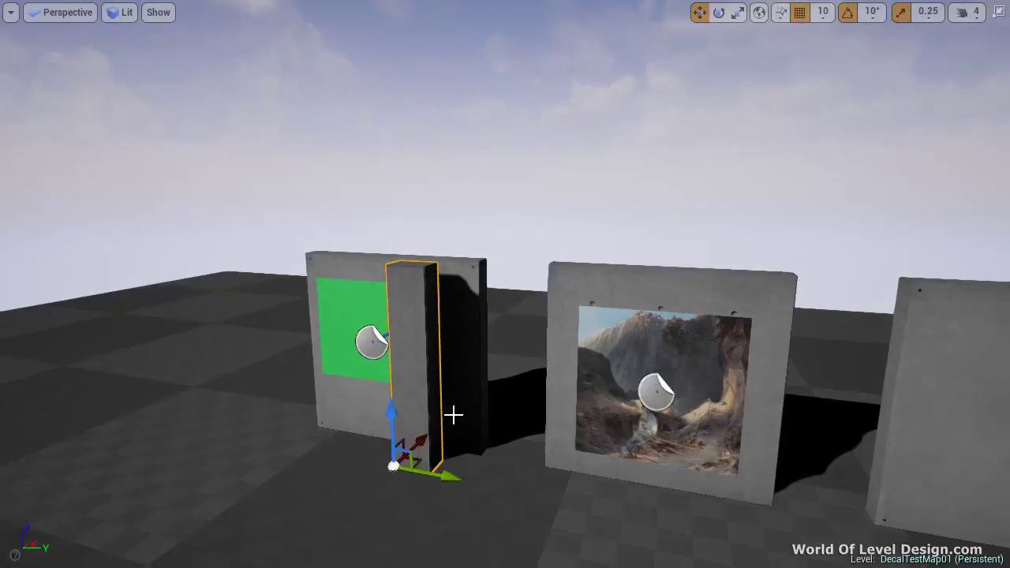
pyautogui.scroll(-5, 551, 318)
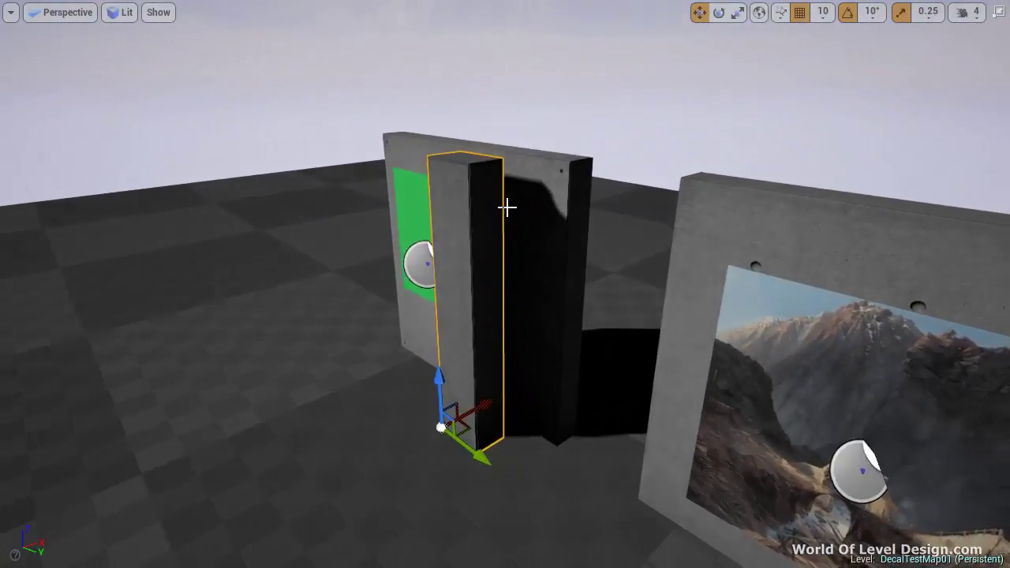
pyautogui.moveTo(490, 400); pyautogui.dragTo(421, 421)
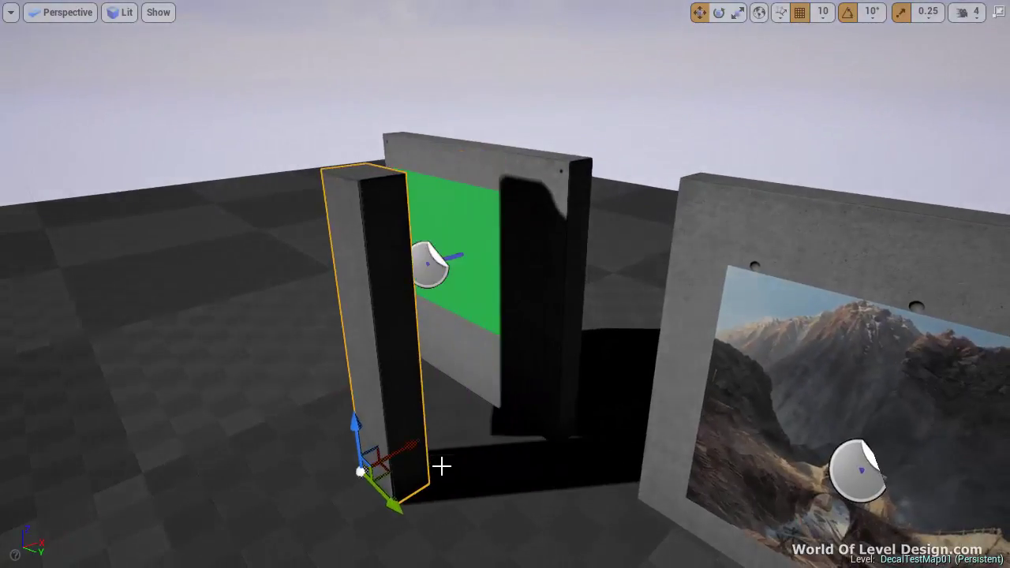
pyautogui.moveTo(368, 477); pyautogui.dragTo(284, 390)
# - Copy the painting decal straight through its wall to the shadowed back side
pyautogui.moveTo(456, 405); pyautogui.dragTo(515, 382, button='right')
pyautogui.press('w')
pyautogui.keyDown('ctrl'); pyautogui.moveTo(515, 381); pyautogui.dragTo(515, 382); pyautogui.keyUp('ctrl')
pyautogui.moveTo(542, 367)
pyautogui.mouseDown(button='right')
pyautogui.moveTo(552, 374)
pyautogui.moveTo(544, 379)
pyautogui.mouseUp(button='right')
pyautogui.press('s')
pyautogui.click(574, 376)
pyautogui.moveTo(554, 423); pyautogui.dragTo(473, 444, button='right')
pyautogui.moveTo(760, 321); pyautogui.dragTo(823, 312)
pyautogui.press('d')
pyautogui.moveTo(815, 360); pyautogui.dragTo(540, 381, button='right')
pyautogui.press('s')
# - Rotate and position the copied decal to project onto the wall's back, and duplicate it onto the neighbouring wall
pyautogui.press('e')
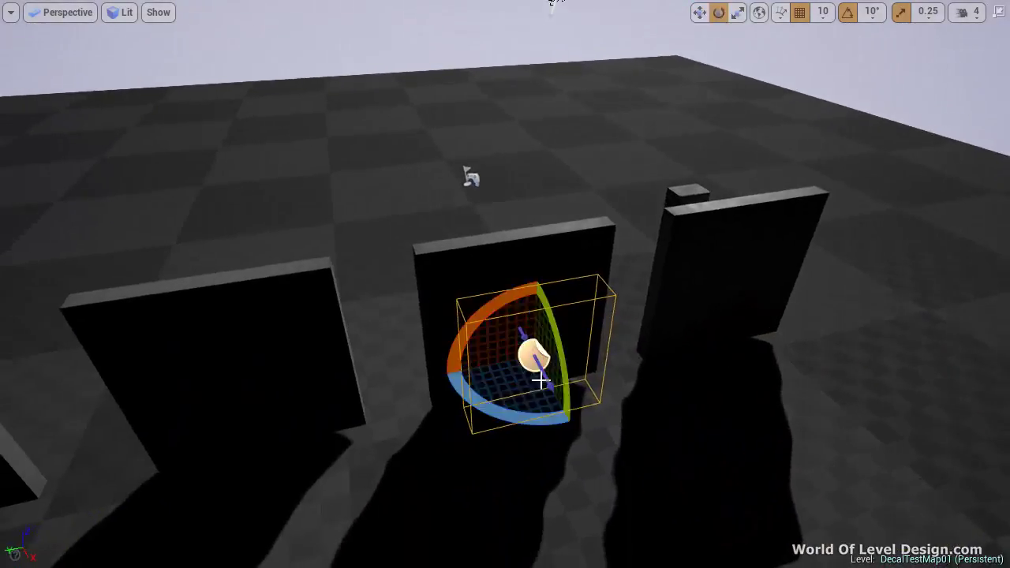
pyautogui.moveTo(514, 413); pyautogui.dragTo(1009, 308)
pyautogui.moveTo(670, 460); pyautogui.dragTo(860, 454, button='right')
pyautogui.press('a')
pyautogui.press('w')
pyautogui.moveTo(374, 391); pyautogui.dragTo(354, 399)
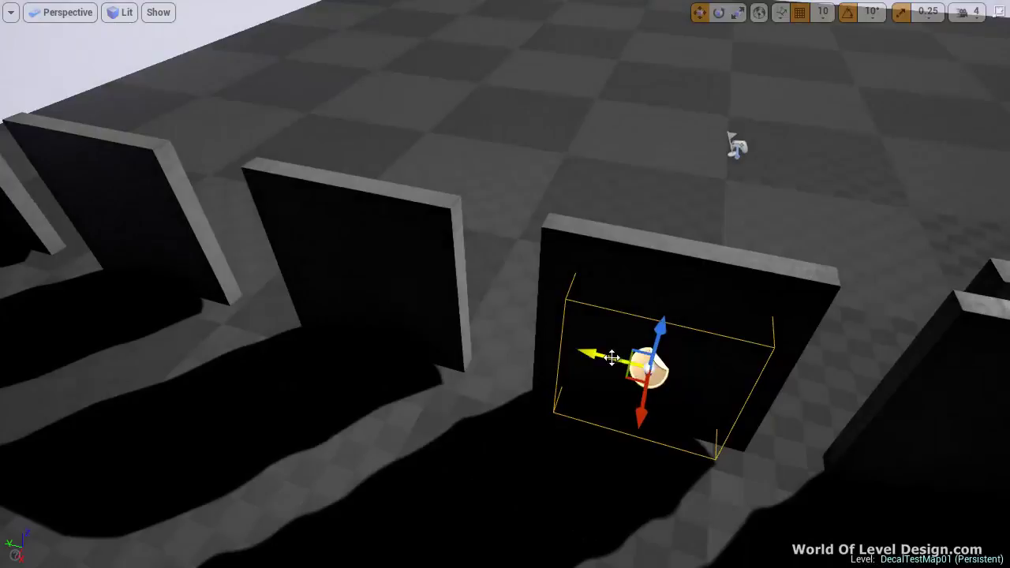
pyautogui.keyDown('alt'); pyautogui.moveTo(592, 356); pyautogui.dragTo(350, 350); pyautogui.keyUp('alt')
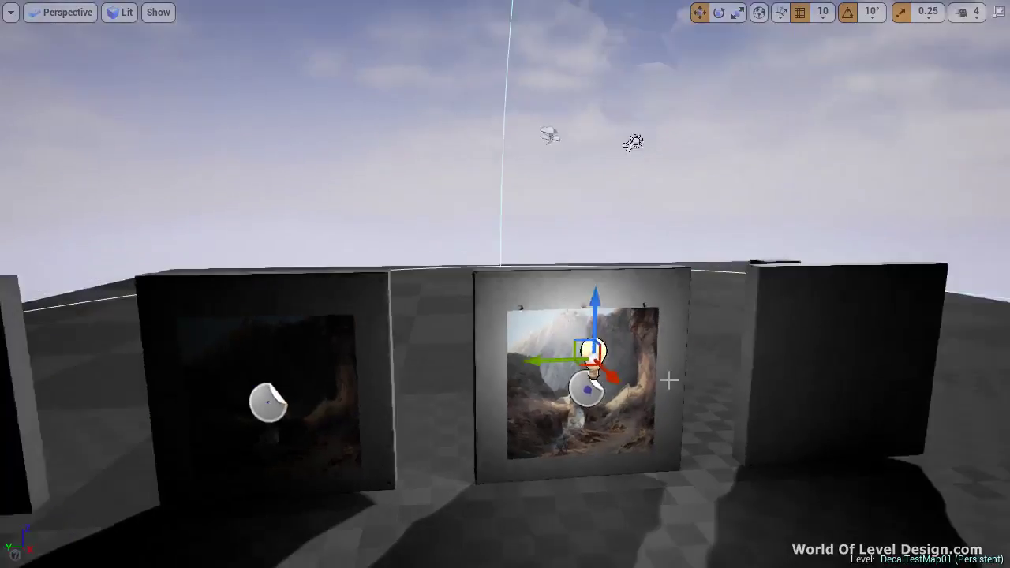
# - Add a point light in front of the first back-side decal and scale its attenuation radius down to about 264
pyautogui.scroll(-5, 568, 308)
pyautogui.press('space')
pyautogui.press('space')
pyautogui.moveTo(568, 308); pyautogui.dragTo(821, 310)
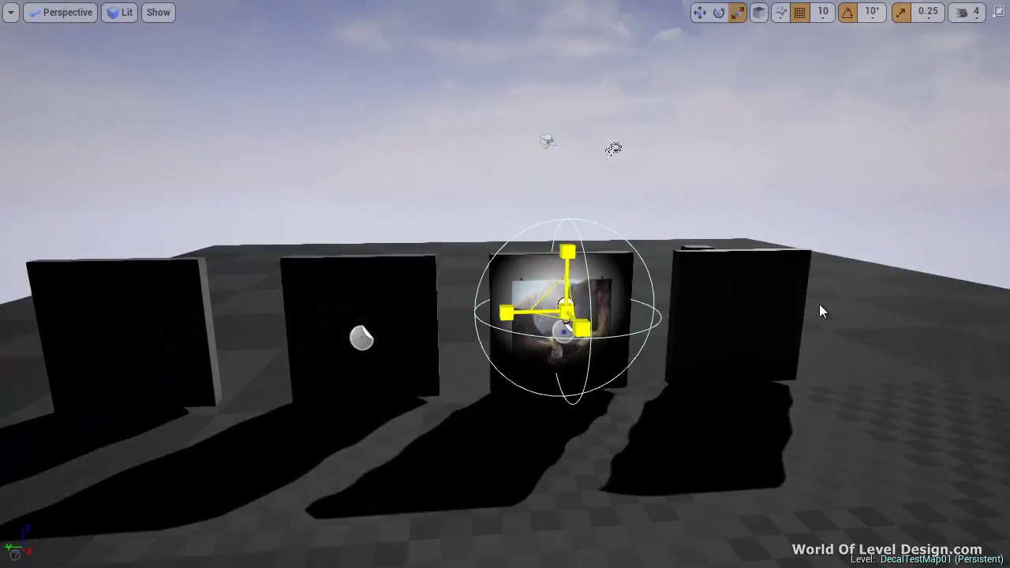
pyautogui.moveTo(507, 343)
pyautogui.mouseDown(button='right')
pyautogui.moveTo(620, 339)
pyautogui.moveTo(508, 341)
pyautogui.mouseUp(button='right')
pyautogui.moveTo(517, 318); pyautogui.dragTo(545, 322)
pyautogui.press('space')
pyautogui.moveTo(517, 288); pyautogui.dragTo(584, 326)
# - Copy the point light to the second back-side decal and shift that light and decal together one wall further along
pyautogui.moveTo(584, 325); pyautogui.dragTo(696, 356, button='right')
pyautogui.keyDown('alt'); pyautogui.moveTo(637, 323); pyautogui.dragTo(365, 319); pyautogui.keyUp('alt')
pyautogui.keyDown('ctrl'); pyautogui.click(413, 295); pyautogui.keyUp('ctrl')
pyautogui.moveTo(465, 298); pyautogui.dragTo(426, 282, button='right')
pyautogui.keyDown('shift'); pyautogui.moveTo(425, 276); pyautogui.dragTo(270, 270); pyautogui.keyUp('shift')
pyautogui.moveTo(730, 277); pyautogui.dragTo(741, 279, button='right')
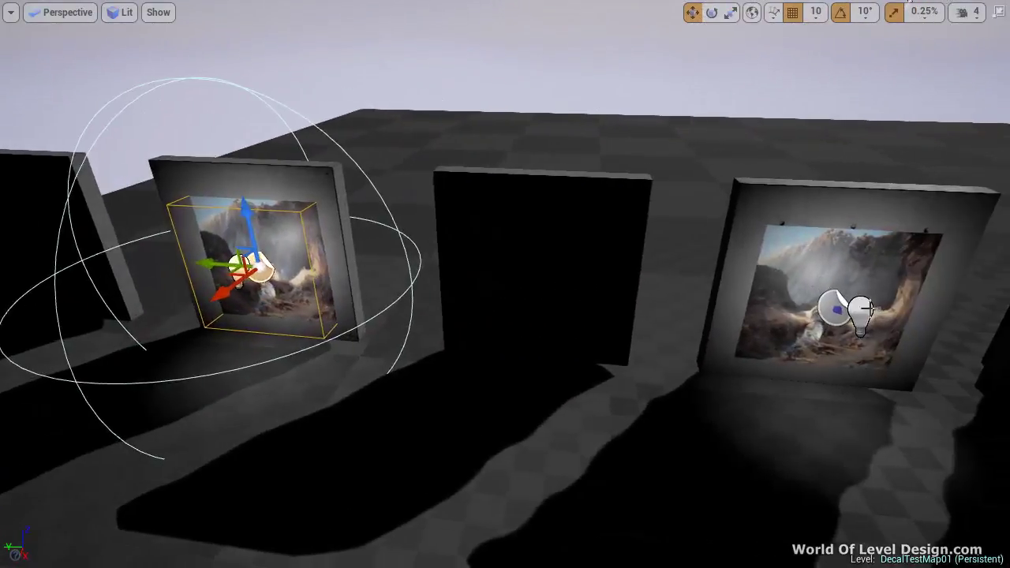
# - Set the mobility of PointLight2 to Static and check the mobility of the original PointLight
pyautogui.click(862, 309)
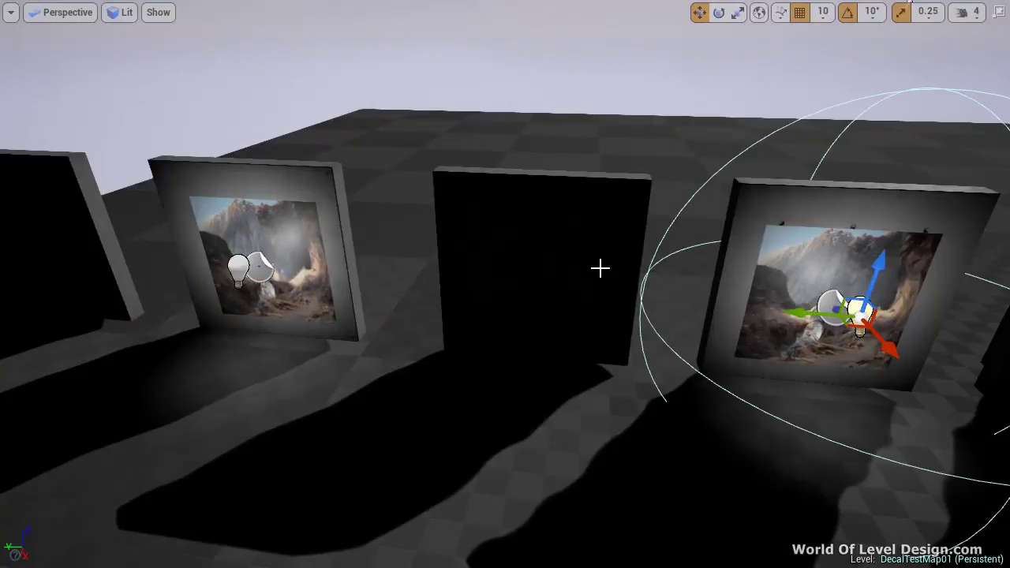
pyautogui.press('F11')
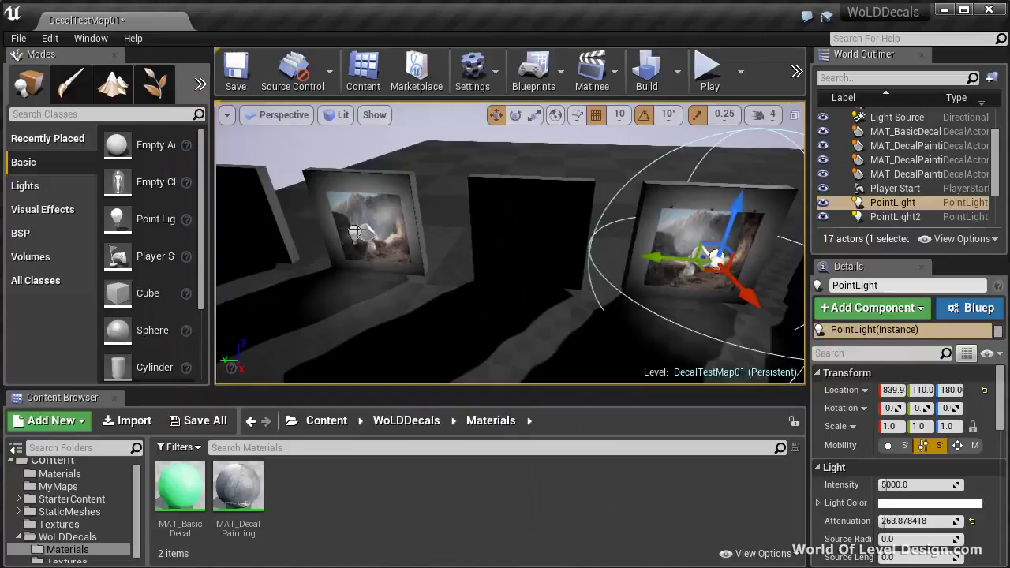
pyautogui.click(355, 232)
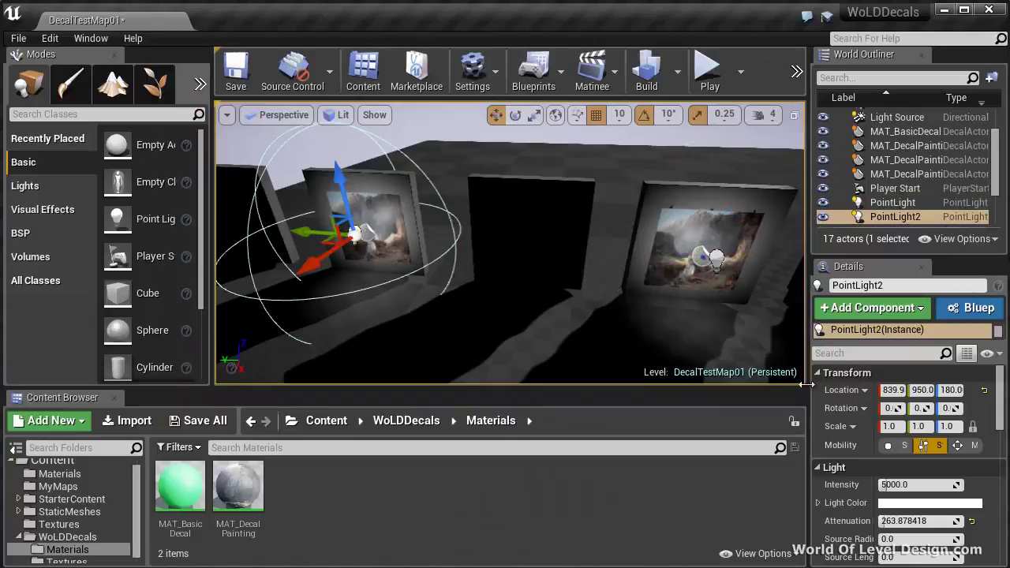
pyautogui.click(906, 446)
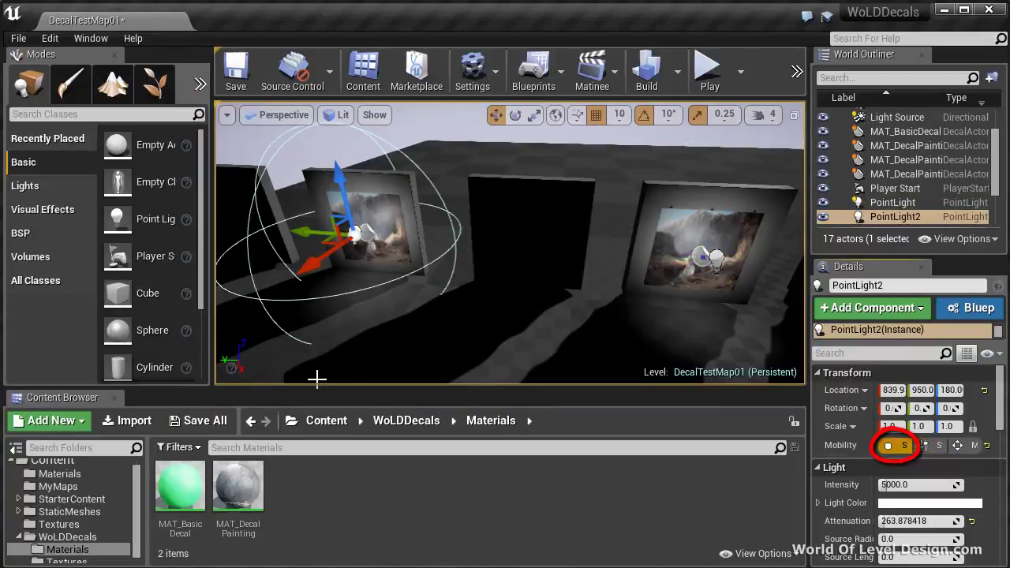
pyautogui.click(717, 256)
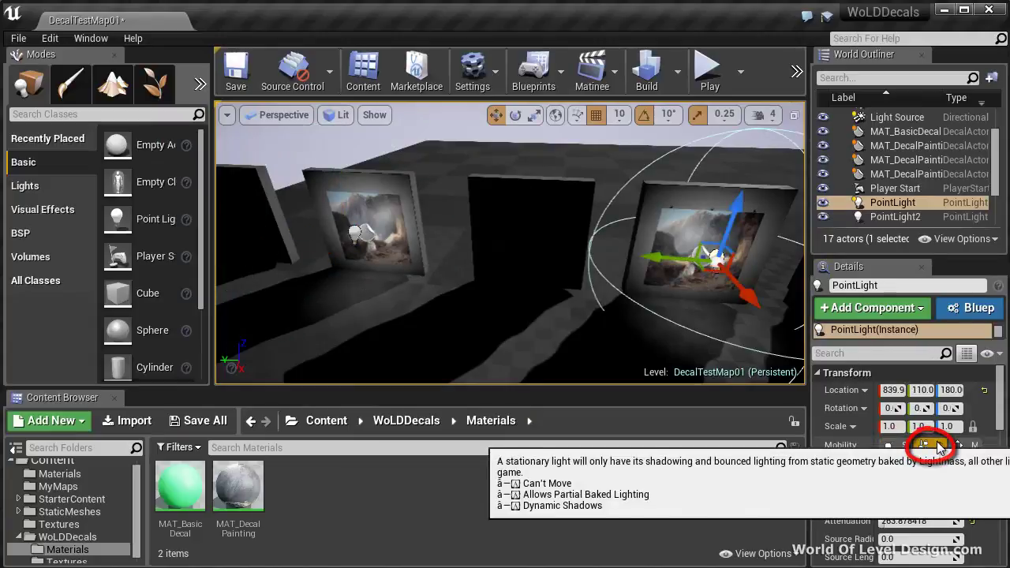
# - Duplicate the stationary-lit wall with its painting decal and point light onto the open floor past the column's wall
pyautogui.moveTo(691, 307); pyautogui.dragTo(720, 302, button='right')
pyautogui.press('F11')
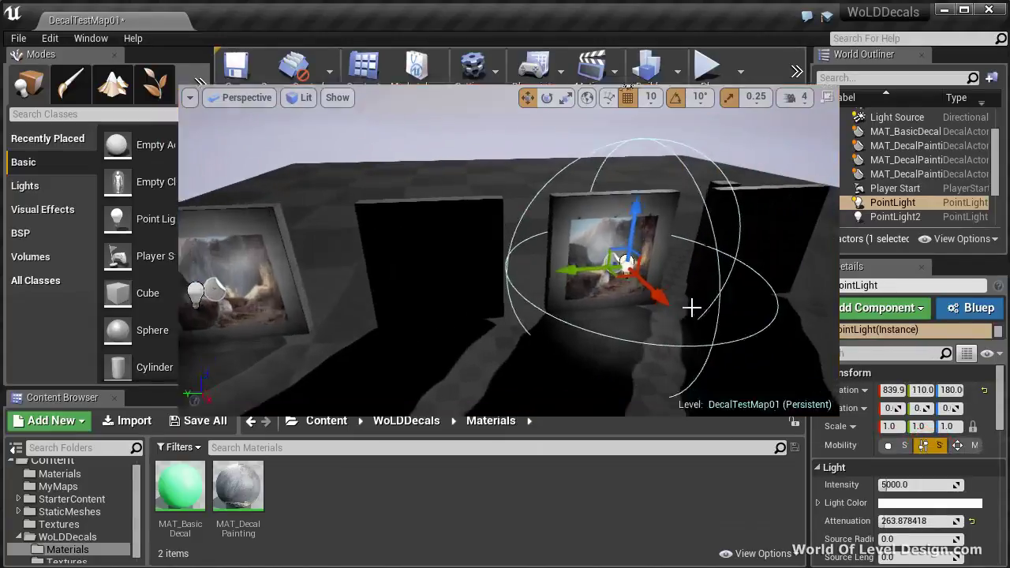
pyautogui.click(640, 225)
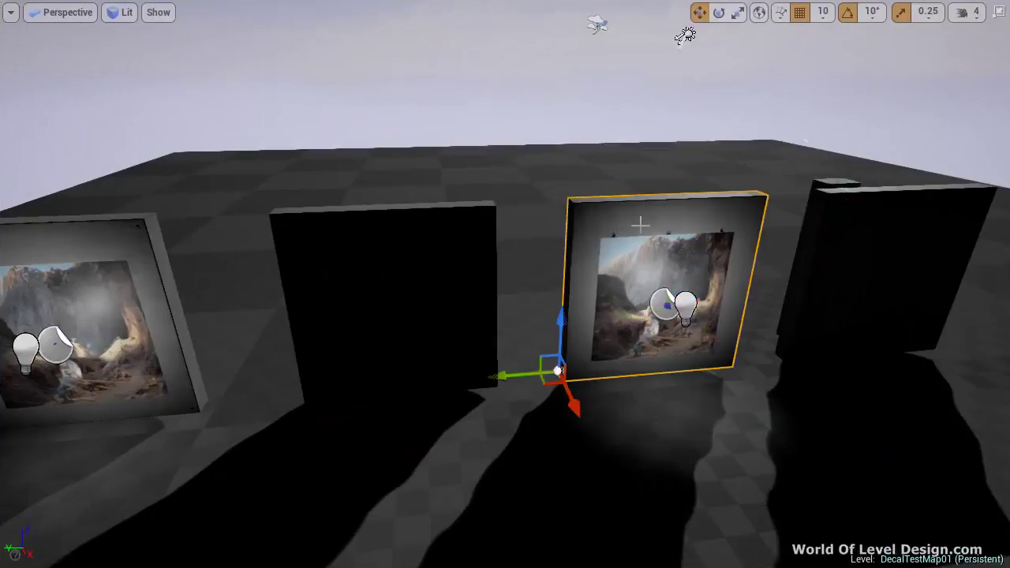
pyautogui.click(669, 306)
pyautogui.keyDown('alt'); pyautogui.keyDown('shift'); pyautogui.moveTo(612, 308); pyautogui.dragTo(1009, 300); pyautogui.keyUp('shift'); pyautogui.keyUp('alt')
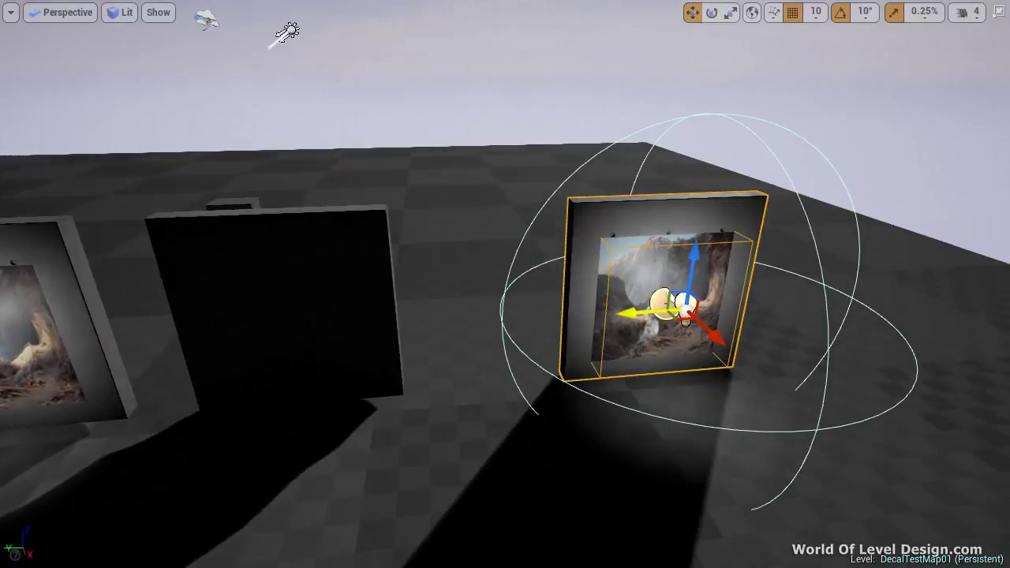
# - Set the mobility of PointLight3 at the duplicated wall to Movable
pyautogui.press('F11')
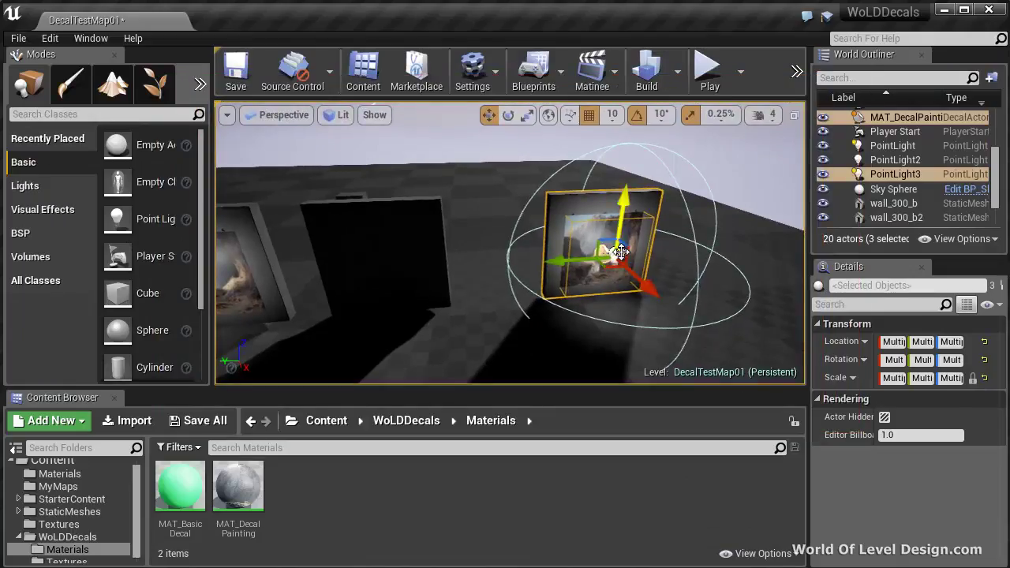
pyautogui.click(621, 250)
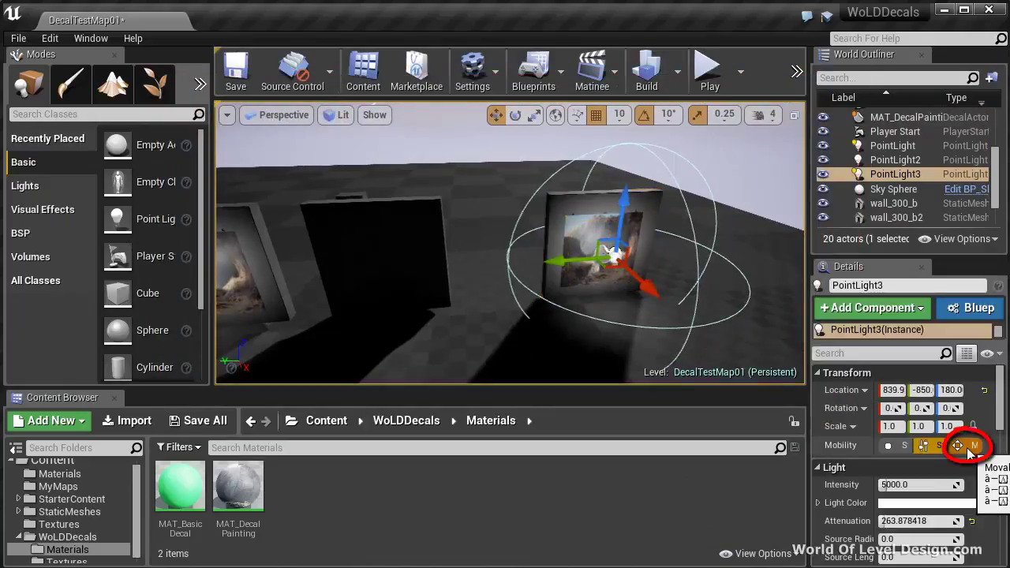
pyautogui.press('F11')
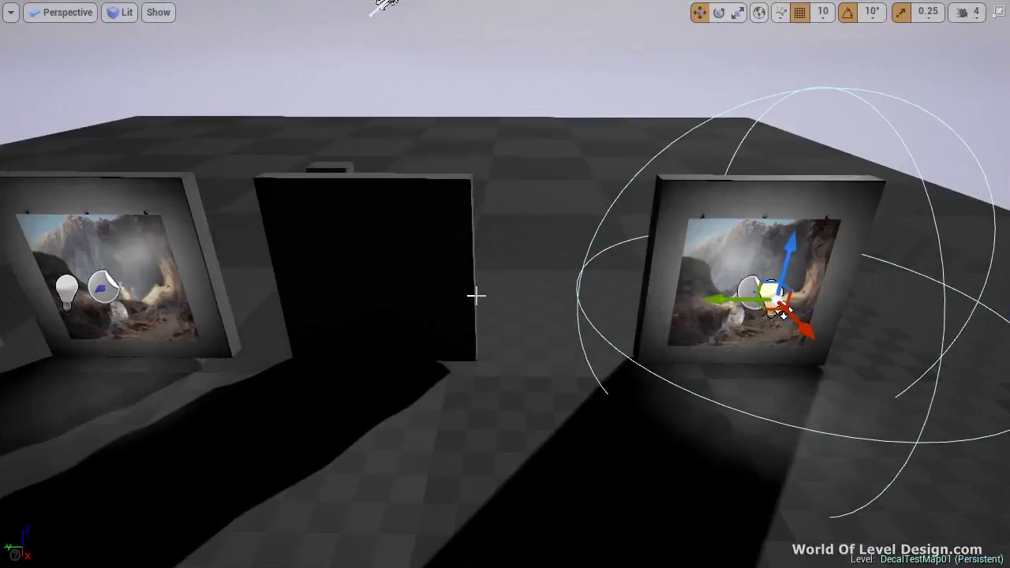
# - Build the lighting for the level with all three lit walls in view
pyautogui.scroll(-10, 476, 296)
pyautogui.moveTo(461, 294); pyautogui.dragTo(419, 339, button='middle')
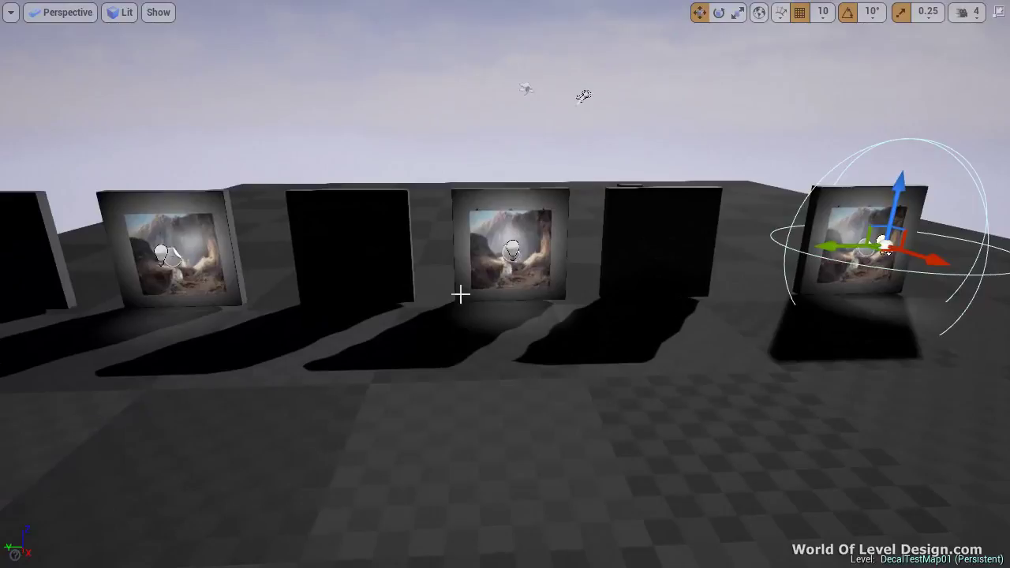
pyautogui.press('F11')
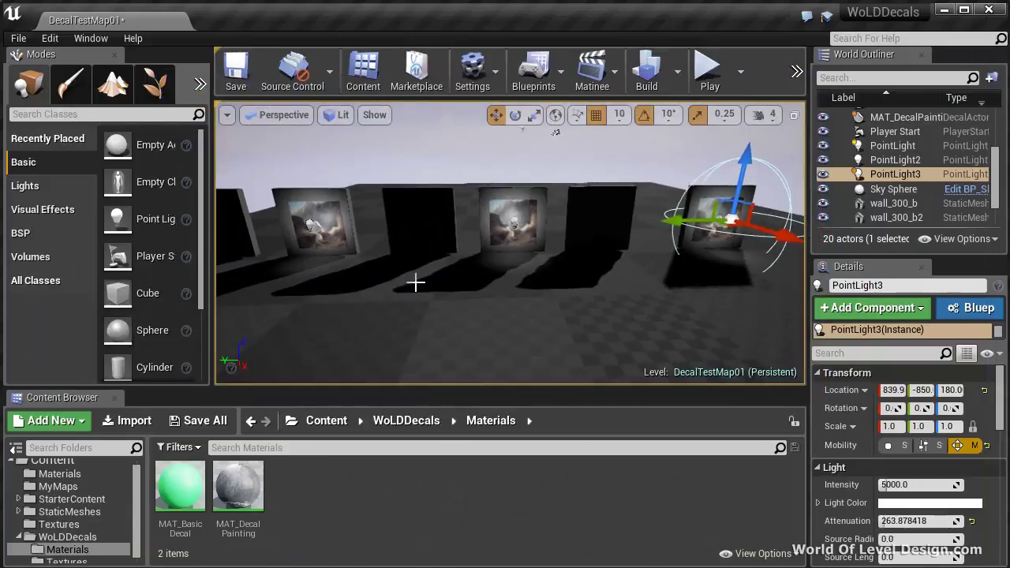
pyautogui.click(647, 79)
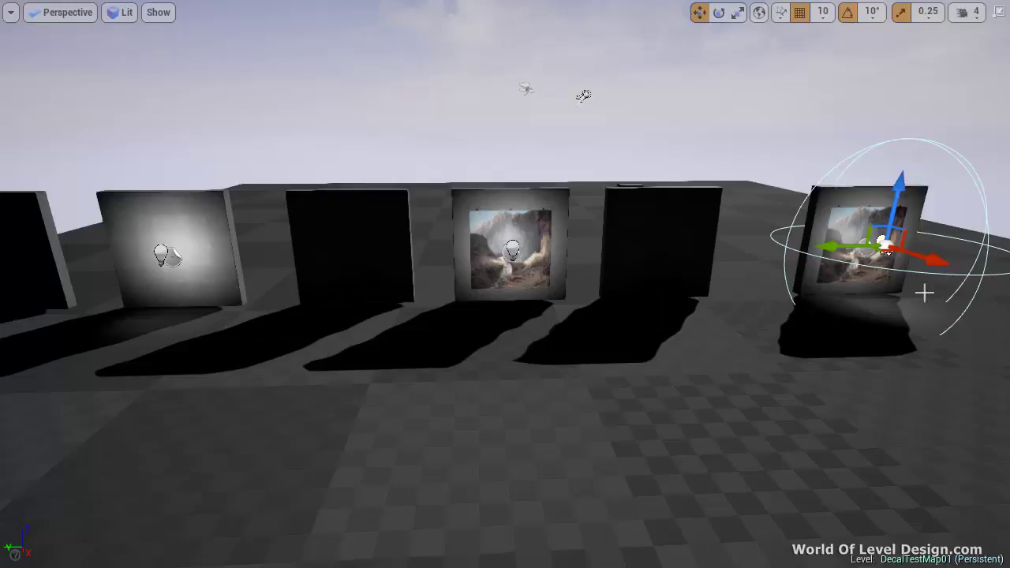
# - Compare the painting decals under the static, movable and stationary point lights after the build
pyautogui.click(162, 253)
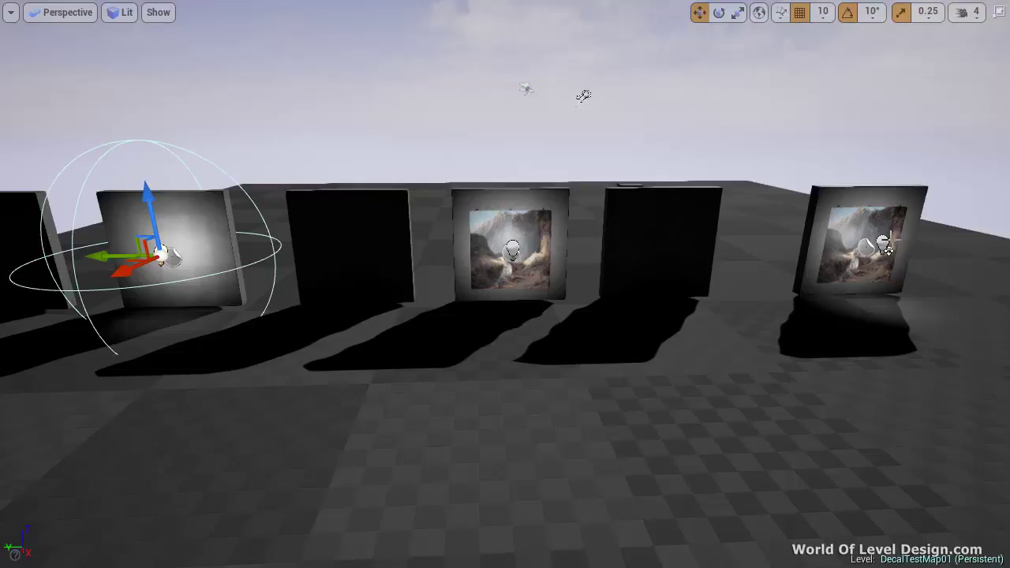
pyautogui.click(884, 244)
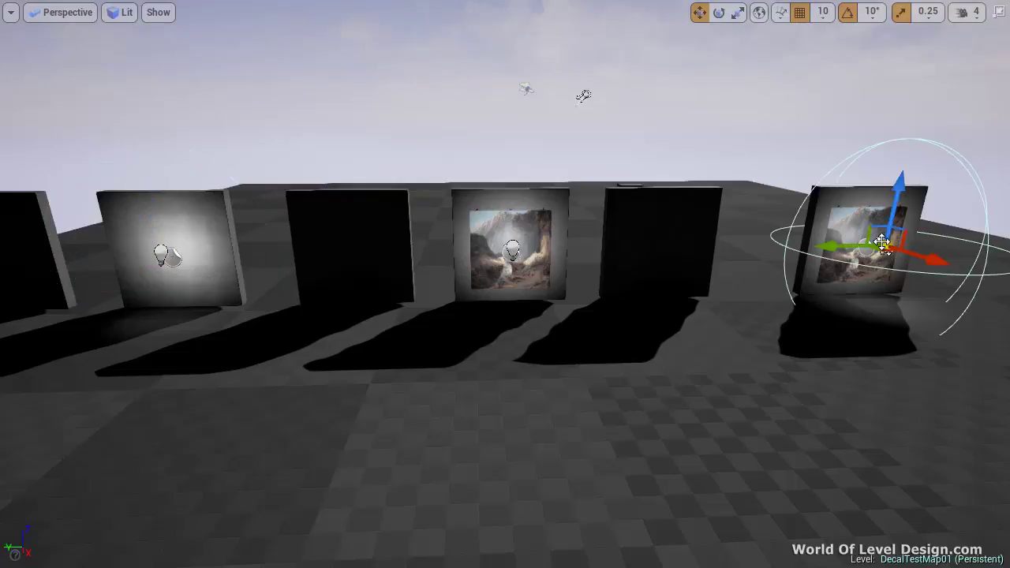
pyautogui.click(513, 249)
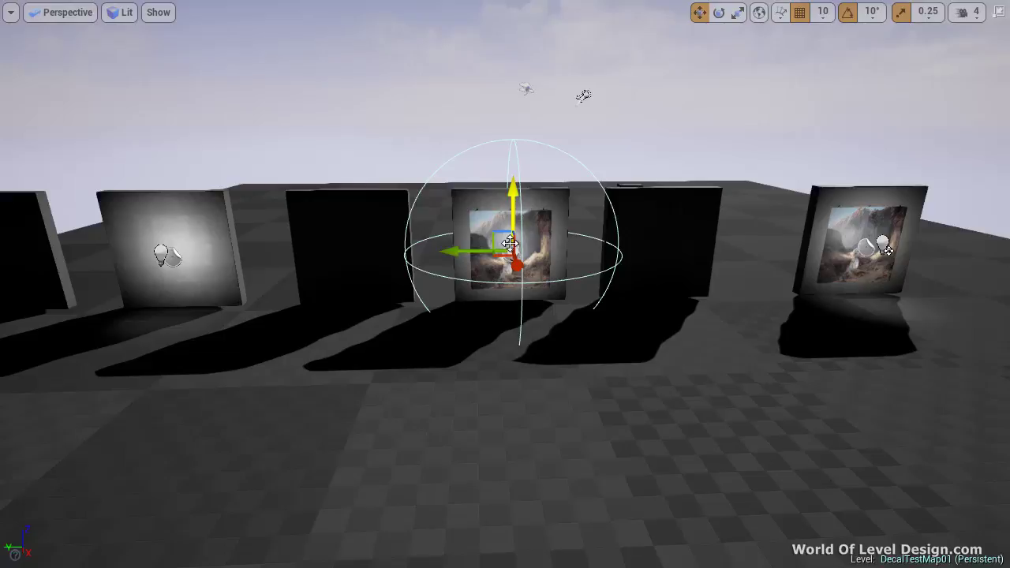
# - Copy the stationary-lit wall's painting decal onto the unlit back of the dark wall beside it
pyautogui.moveTo(511, 244); pyautogui.dragTo(579, 406, button='right')
pyautogui.click(613, 370)
pyautogui.moveTo(613, 371); pyautogui.dragTo(588, 344, button='right')
pyautogui.moveTo(575, 313); pyautogui.dragTo(212, 363)
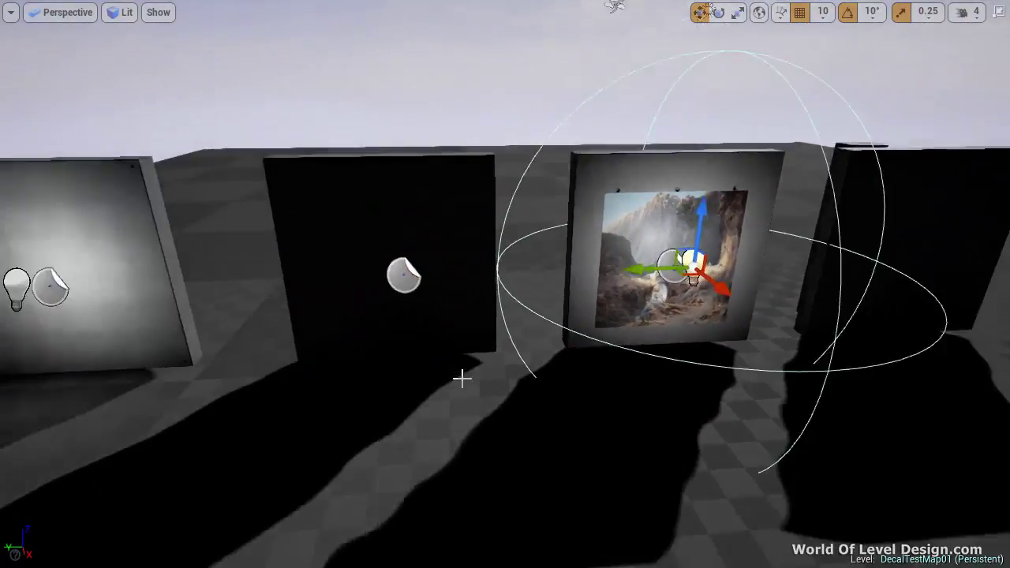
# - Move the selected point light into the gap between the two neighbouring walls that carry painting decals
pyautogui.moveTo(465, 377); pyautogui.dragTo(598, 271, button='right')
pyautogui.moveTo(598, 271); pyautogui.dragTo(491, 292)
pyautogui.press('w')
pyautogui.moveTo(540, 314); pyautogui.dragTo(505, 256, button='right')
pyautogui.scroll(1, 506, 275)
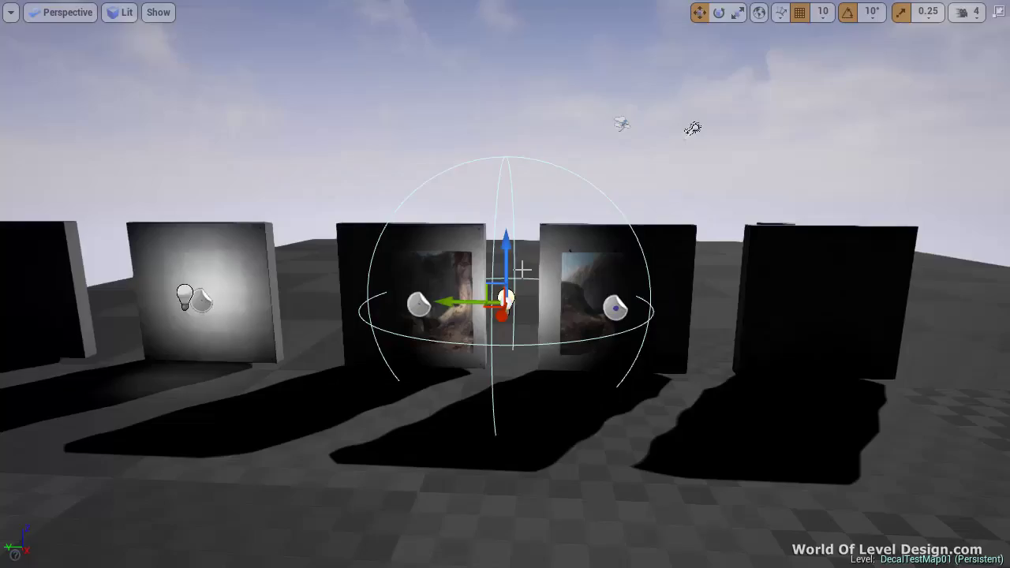
# - Examine from close up how both painting decals render where the point light reaches them and in the dark areas beyond
pyautogui.press('w')
pyautogui.moveTo(505, 284); pyautogui.dragTo(458, 249, button='right')
pyautogui.press('d')
pyautogui.press('s')
pyautogui.press('d')
pyautogui.press('e')
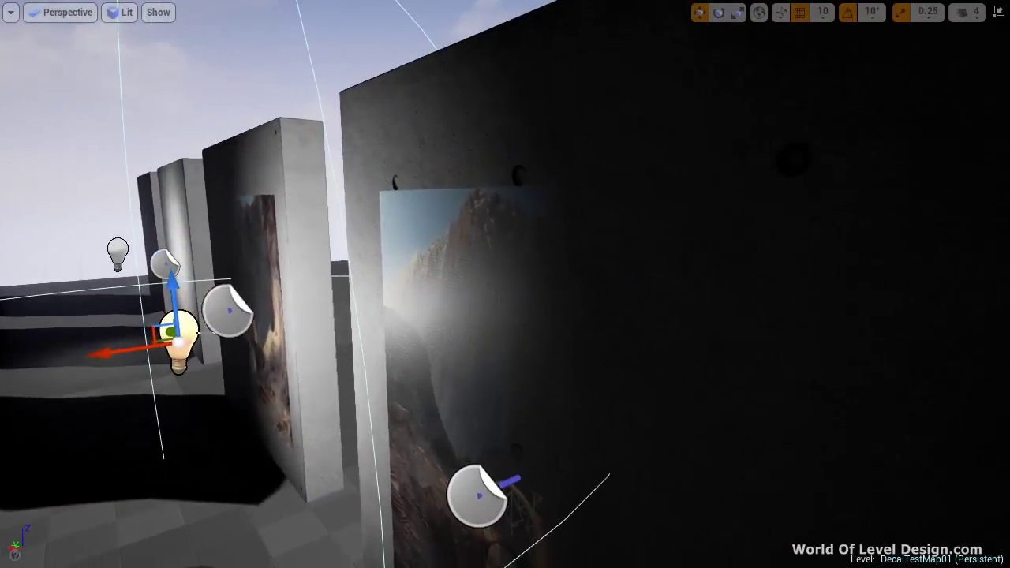
pyautogui.moveTo(402, 297); pyautogui.dragTo(418, 294, button='right')
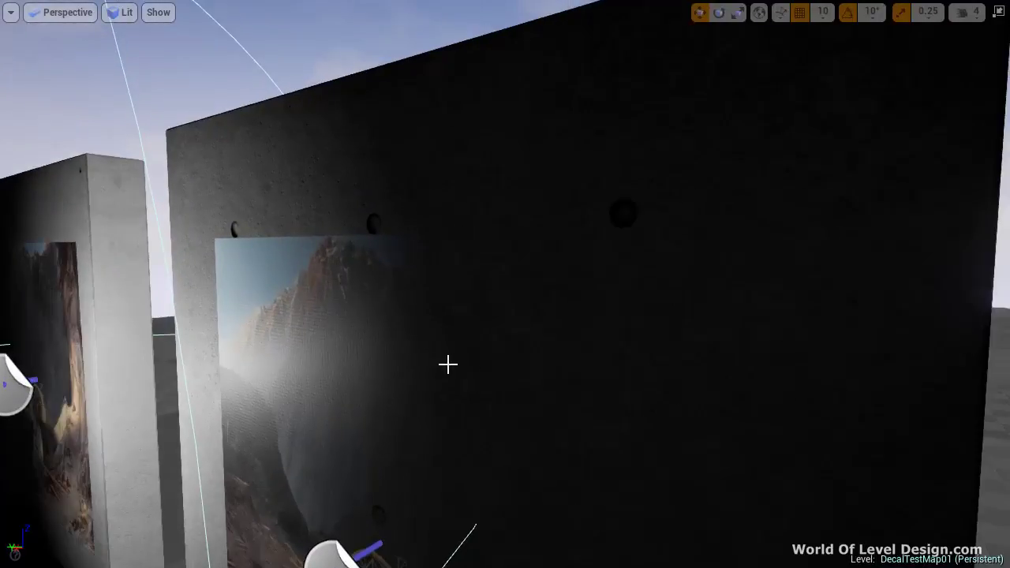
pyautogui.moveTo(262, 289); pyautogui.dragTo(295, 232, button='right')
pyautogui.press('a')
pyautogui.moveTo(839, 388); pyautogui.dragTo(730, 386, button='right')
pyautogui.press('d')
pyautogui.scroll(-3, 731, 386)
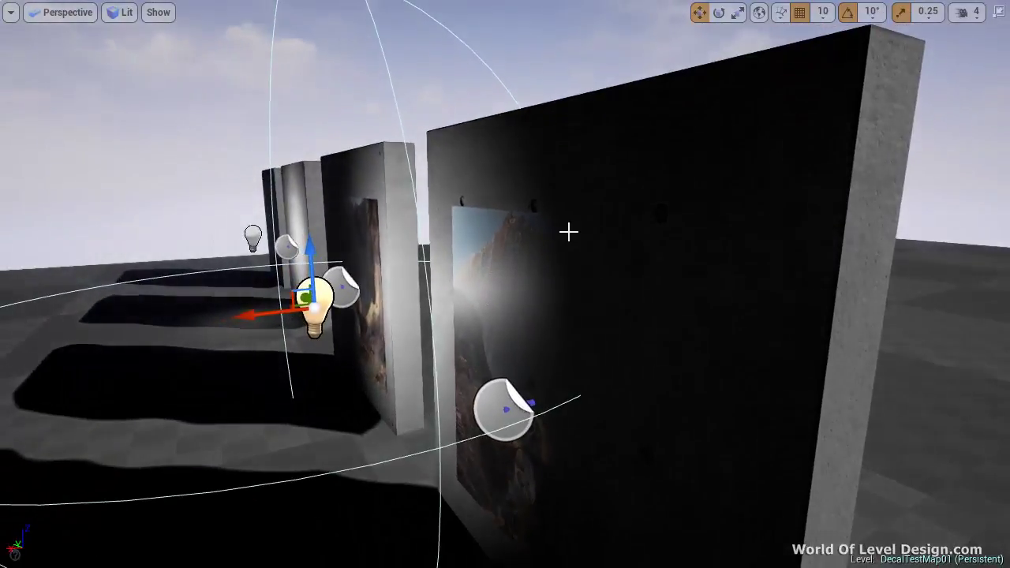
pyautogui.moveTo(644, 345); pyautogui.dragTo(680, 343, button='right')
pyautogui.press('w')
pyautogui.press('a')
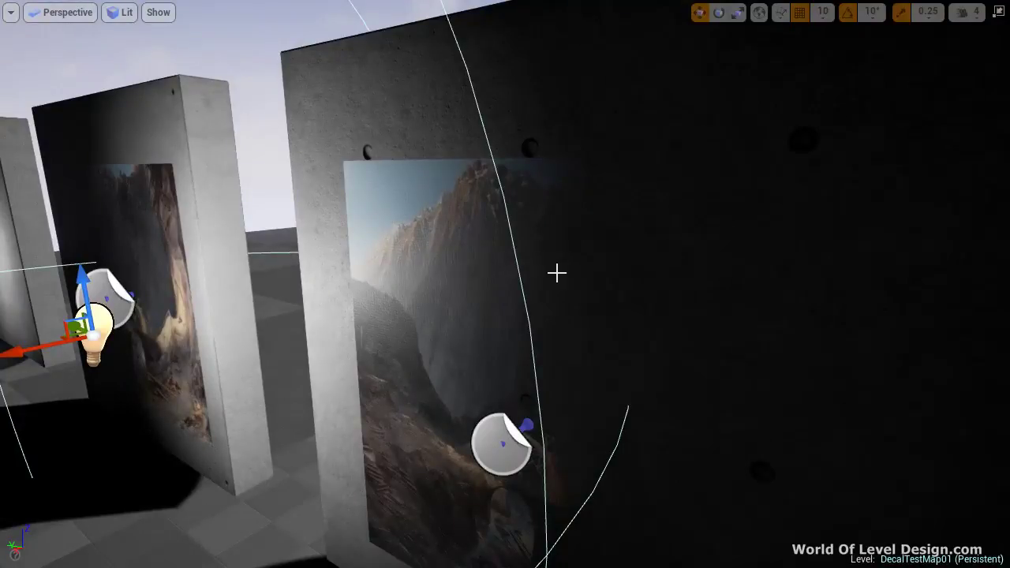
# - Inspect the bounds of the painting decal facing the point light, and reselect the light between the two walls
pyautogui.click(497, 439)
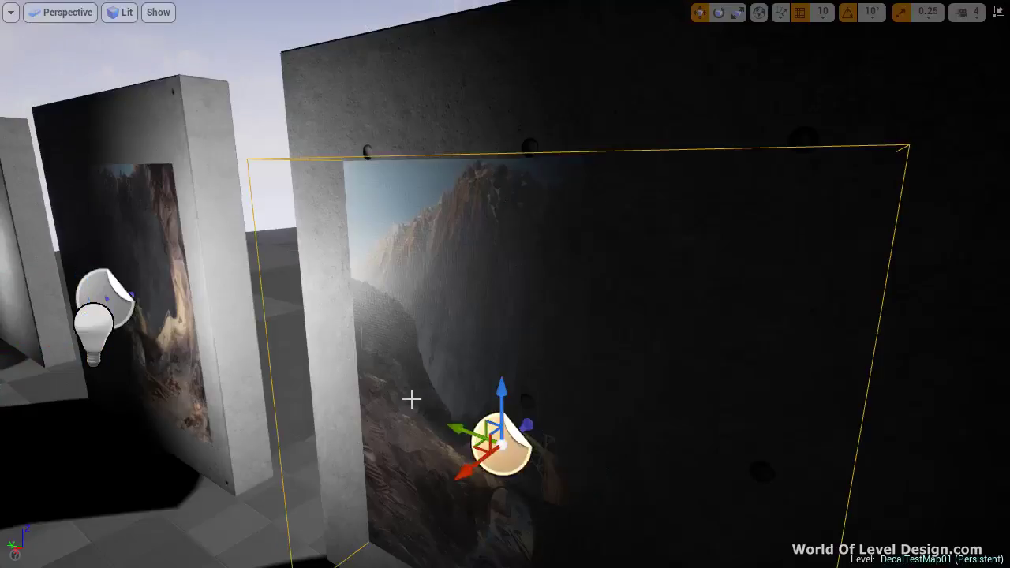
pyautogui.press('f')
pyautogui.click(347, 323)
pyautogui.moveTo(427, 408); pyautogui.dragTo(438, 412, button='right')
pyautogui.press('s')
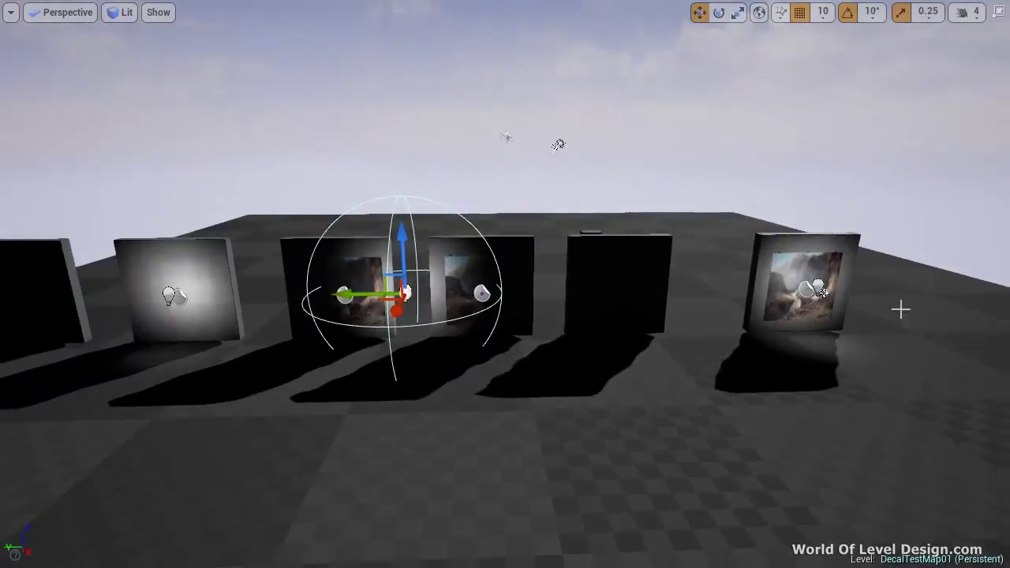
# - Delete the point light, the painting decal and the wall at the far end of the row
pyautogui.click(818, 289)
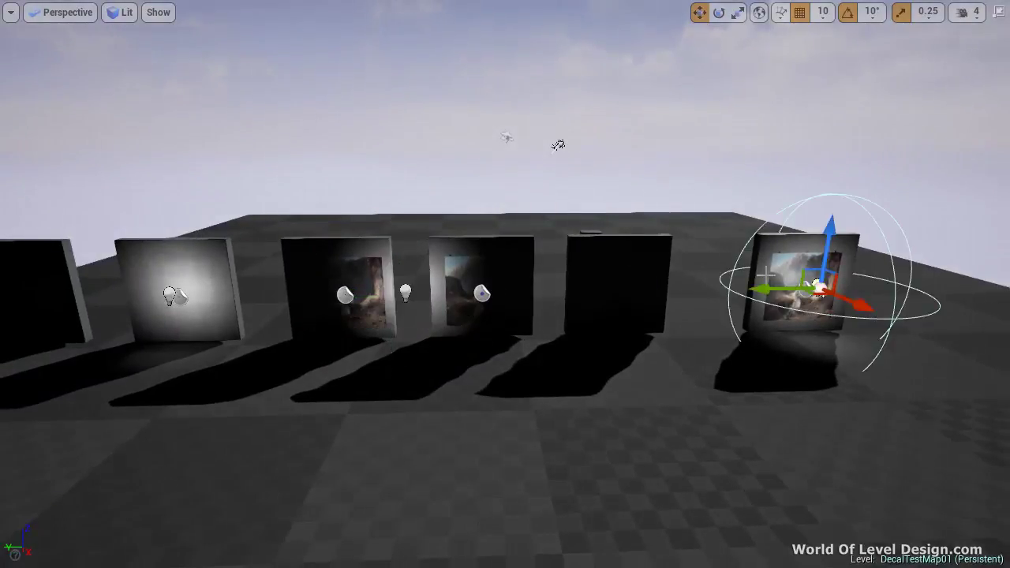
pyautogui.moveTo(890, 350); pyautogui.dragTo(906, 356, button='right')
pyautogui.press('Delete')
pyautogui.hotkey('ctrl', 'z')
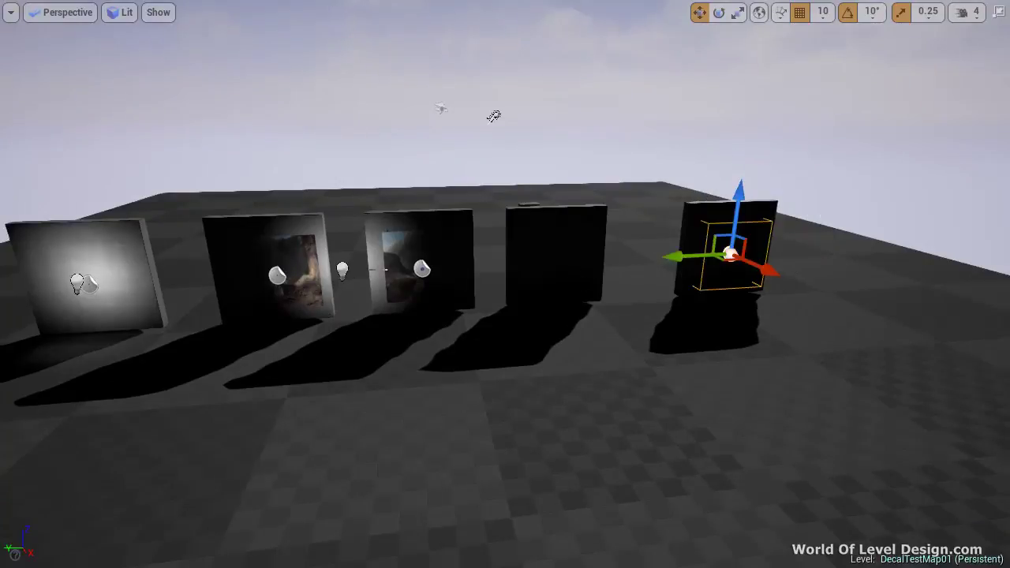
pyautogui.press('Delete')
pyautogui.click(726, 219)
pyautogui.press('Delete')
# - Delete the light and decal actors at the static-lit wall and the point light between the two remaining decals
pyautogui.moveTo(622, 259); pyautogui.dragTo(587, 261, button='right')
pyautogui.click(278, 239)
pyautogui.press('Delete')
pyautogui.click(430, 250)
pyautogui.click(489, 247)
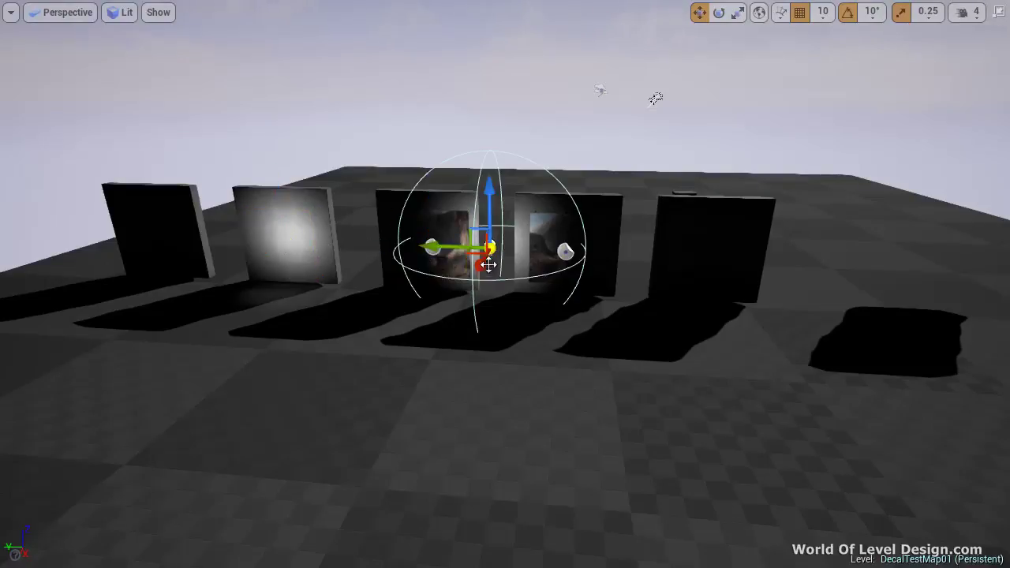
pyautogui.press('Delete')
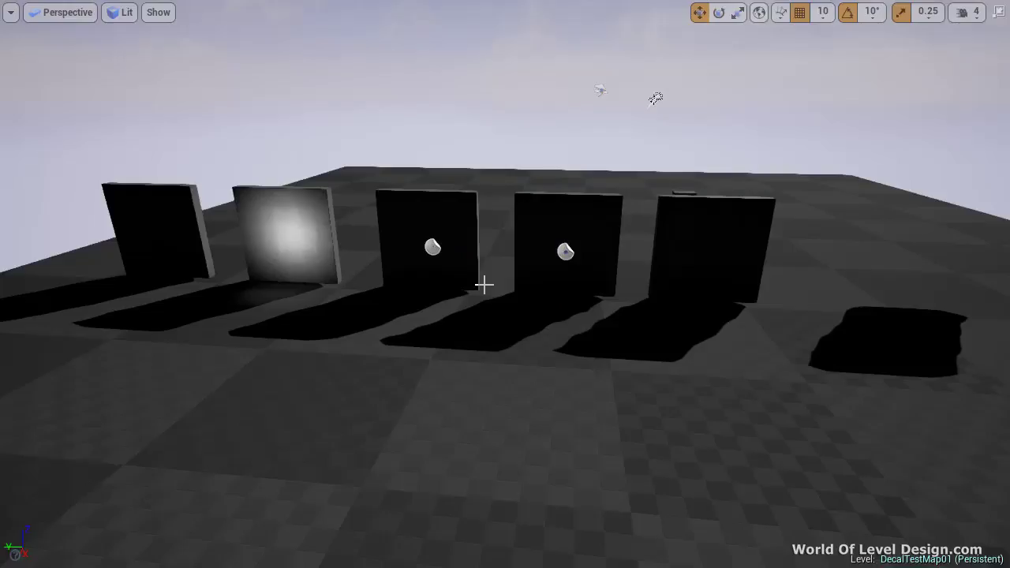
# - Place a Sky Light on the floor in front of the row of walls
pyautogui.press('F11')
pyautogui.moveTo(557, 284); pyautogui.dragTo(496, 324, button='right')
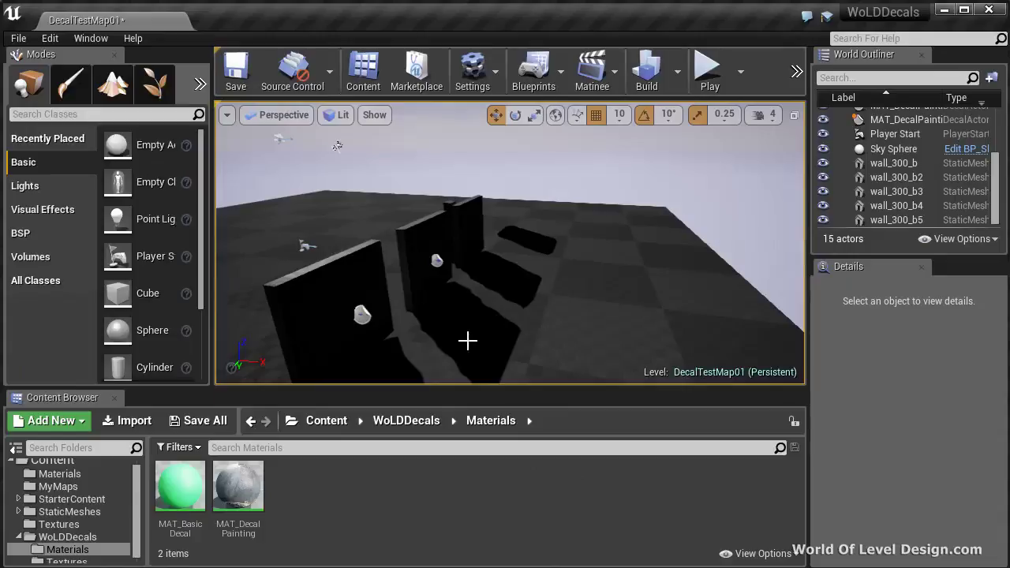
pyautogui.click(24, 185)
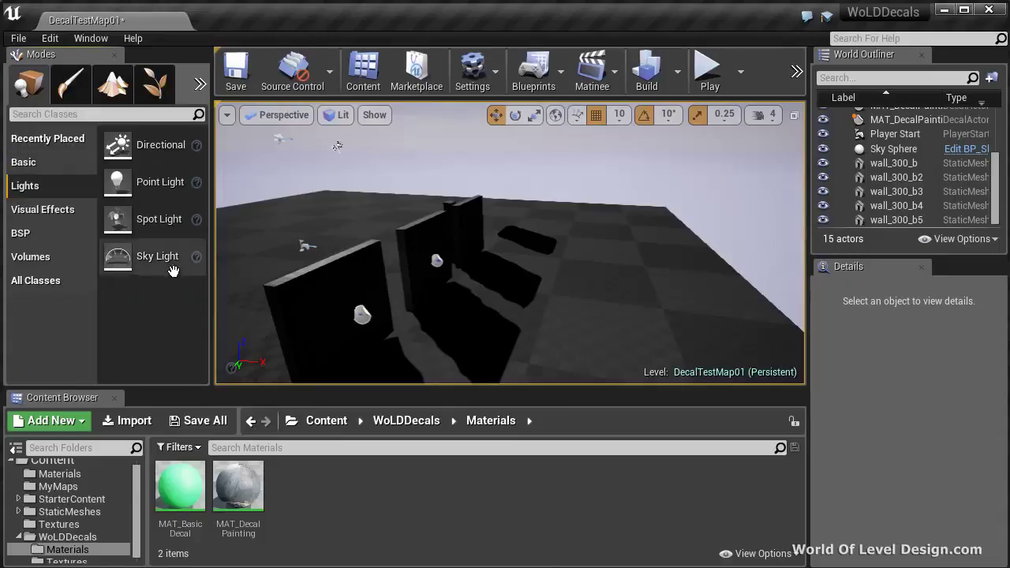
pyautogui.moveTo(129, 259); pyautogui.dragTo(487, 292)
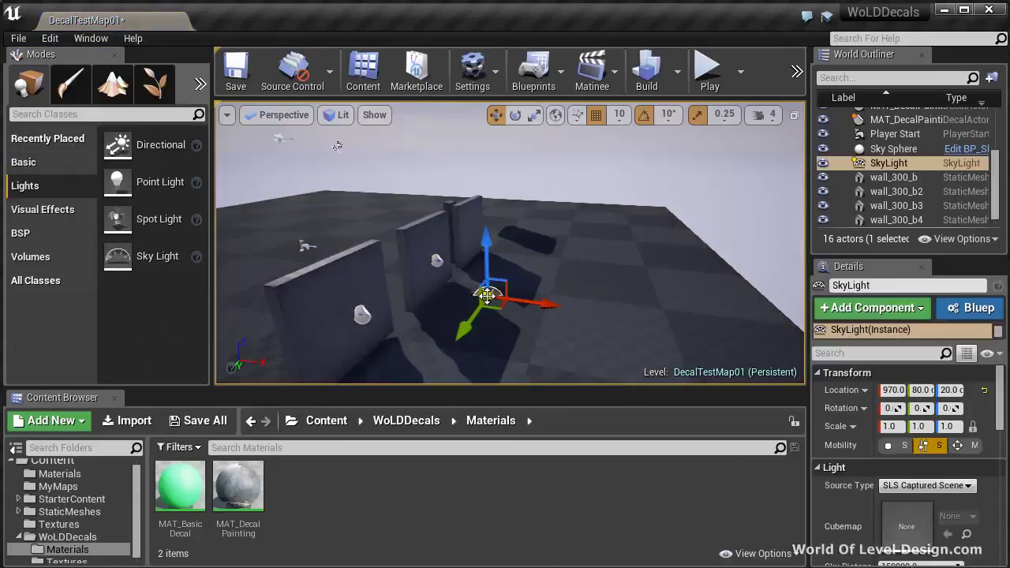
# - Check the two painting decals under the sky light, and build the level's lighting
pyautogui.press('F11')
pyautogui.moveTo(552, 287)
pyautogui.mouseDown(button='right')
pyautogui.moveTo(402, 293)
pyautogui.moveTo(405, 377)
pyautogui.moveTo(553, 287)
pyautogui.mouseUp(button='right')
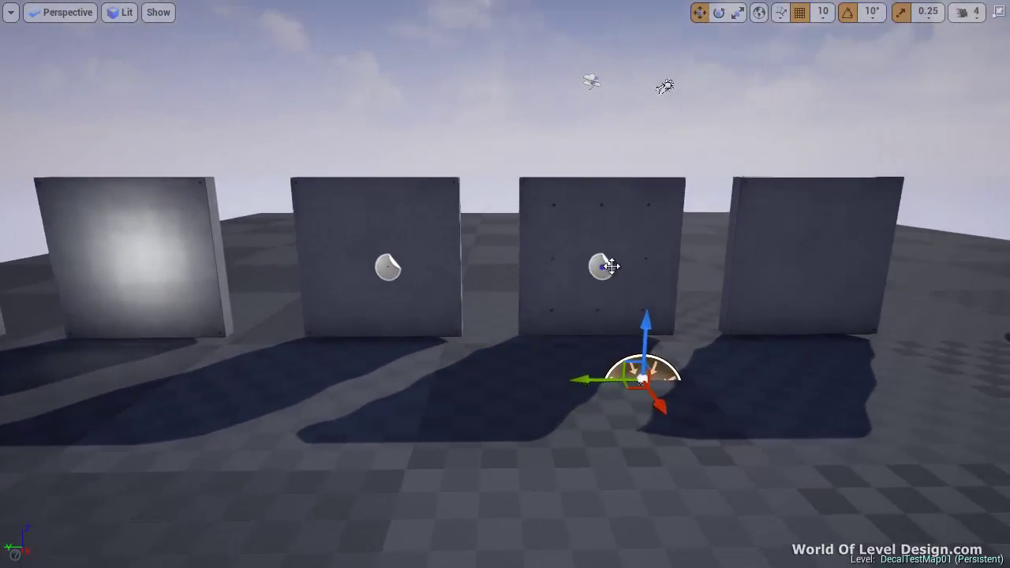
pyautogui.click(609, 265)
pyautogui.click(388, 267)
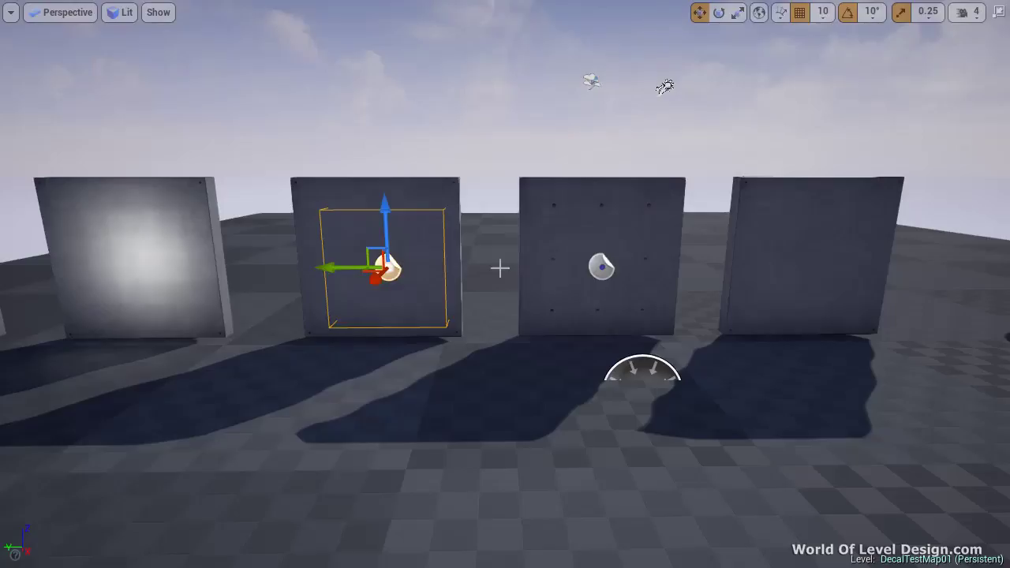
pyautogui.press('F11')
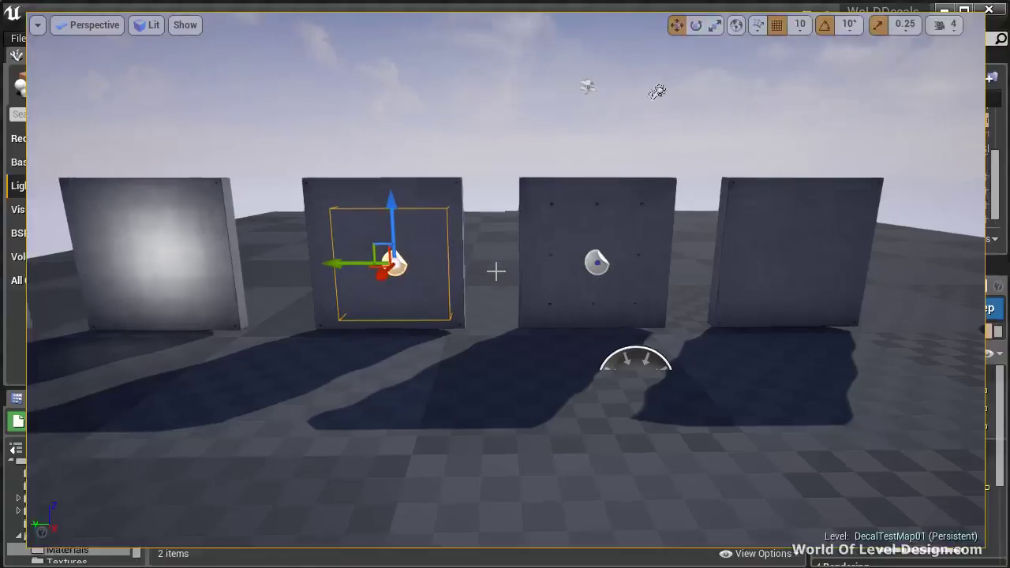
pyautogui.click(646, 69)
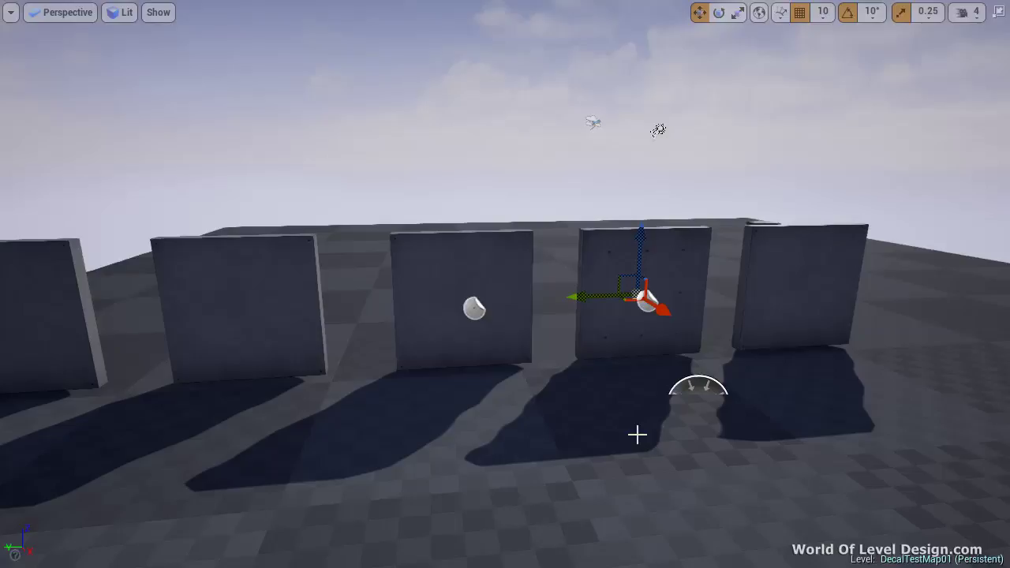
# - Add a point light between the two painting decals and scale its attenuation radius down to about 264
pyautogui.click(662, 128)
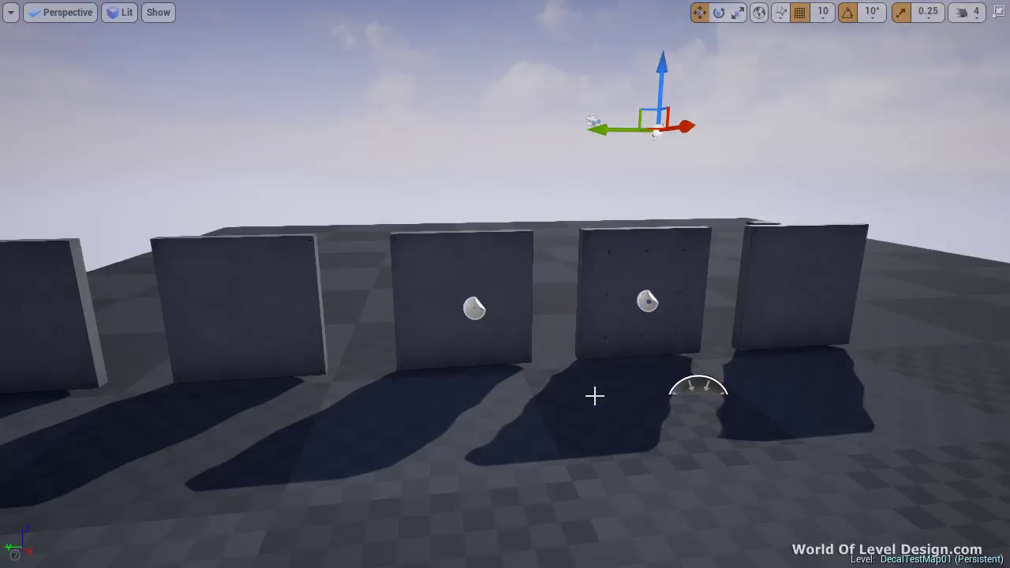
pyautogui.press('l')
pyautogui.click(549, 382)
pyautogui.press('space')
pyautogui.press('space')
pyautogui.moveTo(529, 292); pyautogui.dragTo(816, 316)
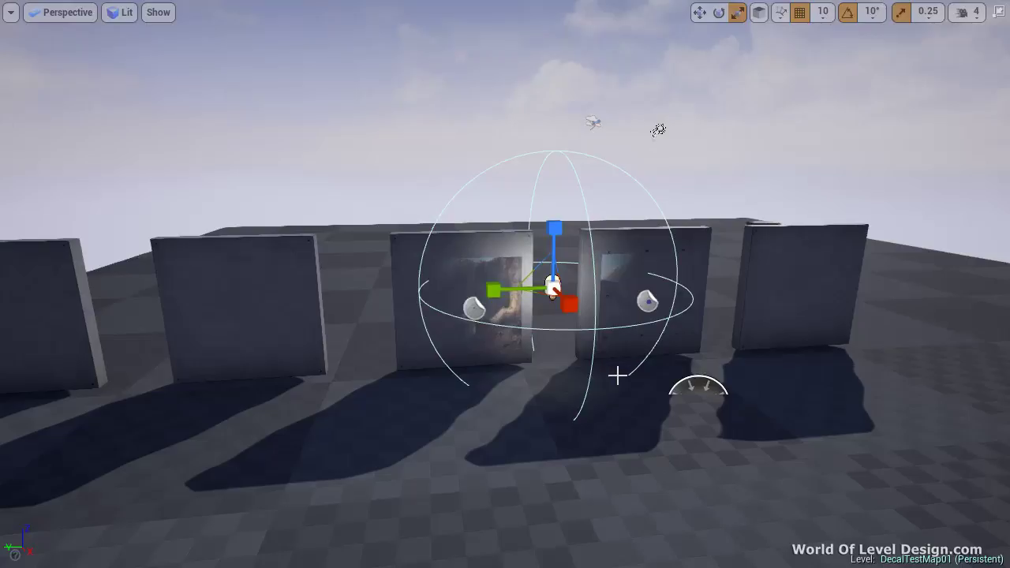
# - Compare the parts of both painting decals within the new point light's radius with those lit only by the sky light
pyautogui.scroll(5, 617, 374)
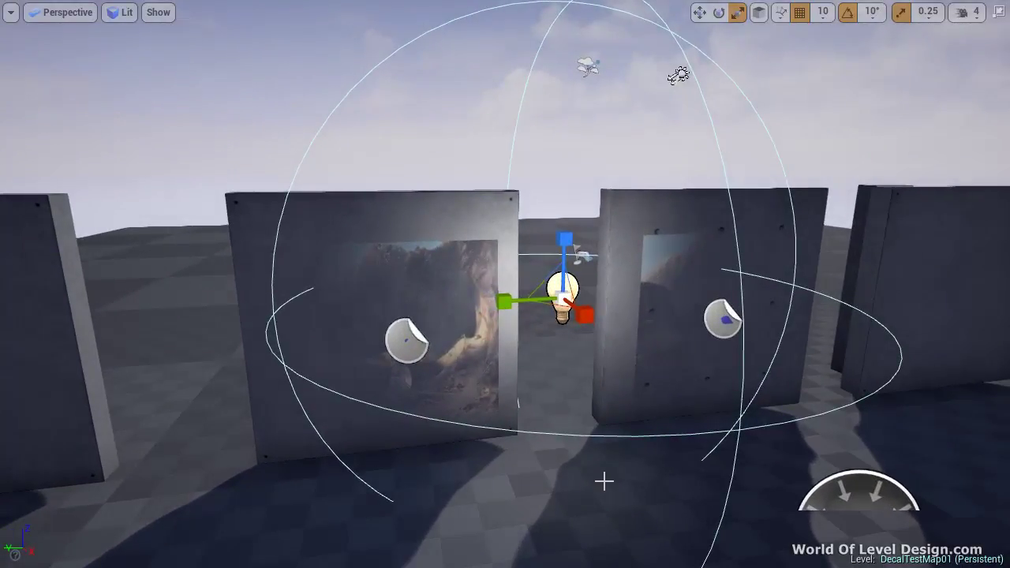
pyautogui.press('F11')
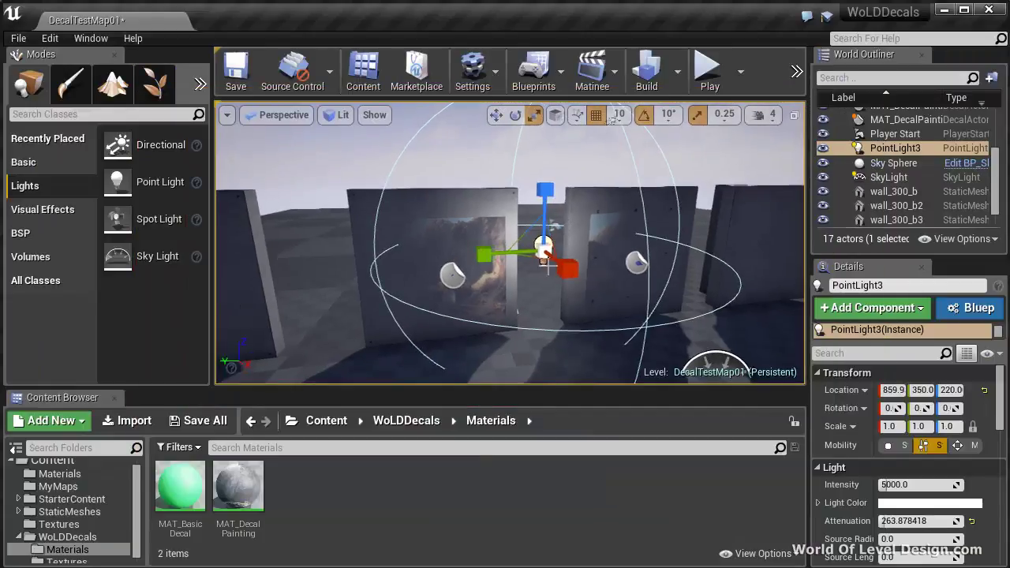
pyautogui.click(973, 446)
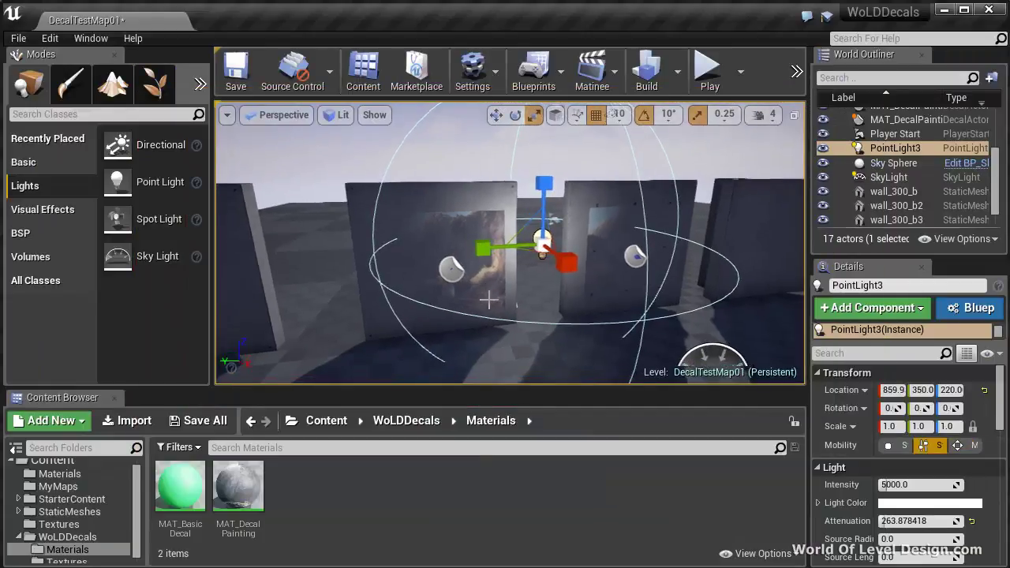
pyautogui.press('F11')
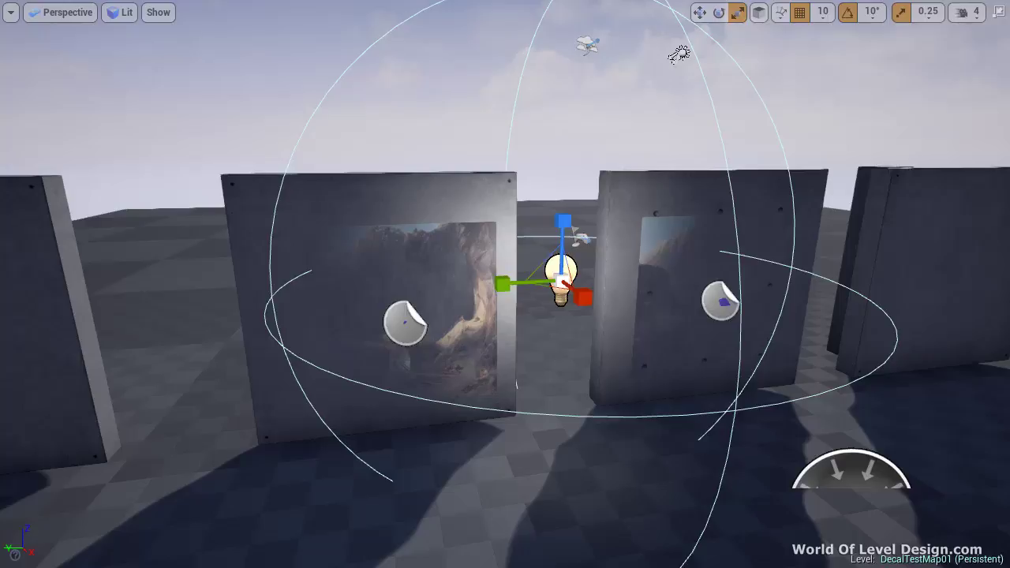
pyautogui.press('F11')
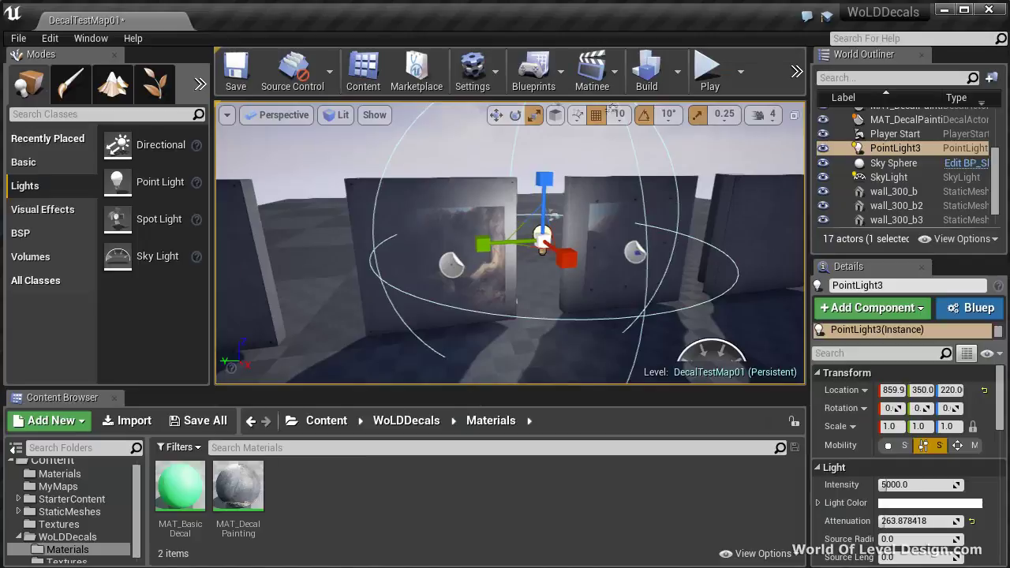
# - Enable DBuffer Decals in the Lighting section of the project's Rendering settings
pyautogui.click(49, 38)
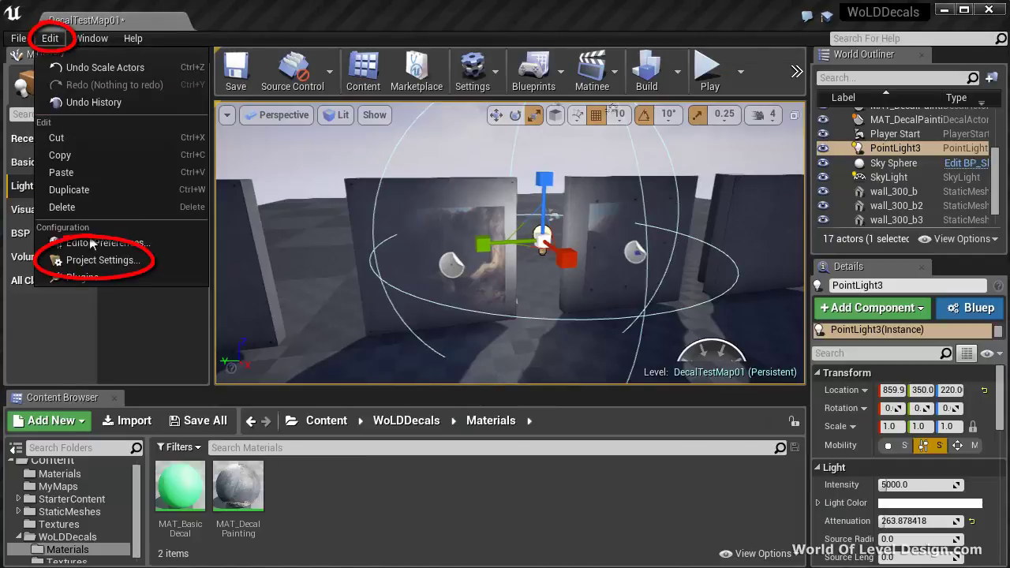
pyautogui.click(99, 261)
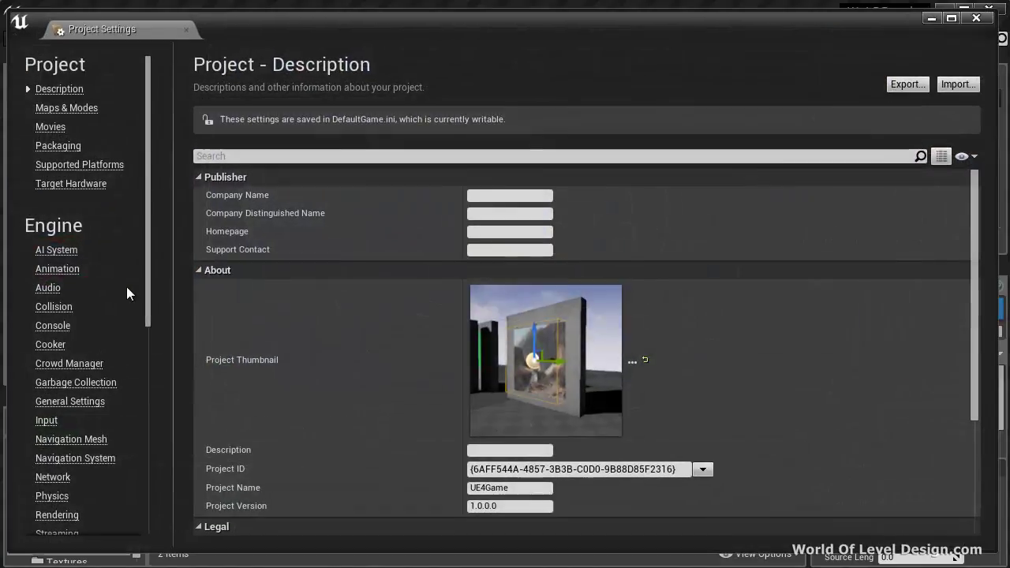
pyautogui.click(73, 518)
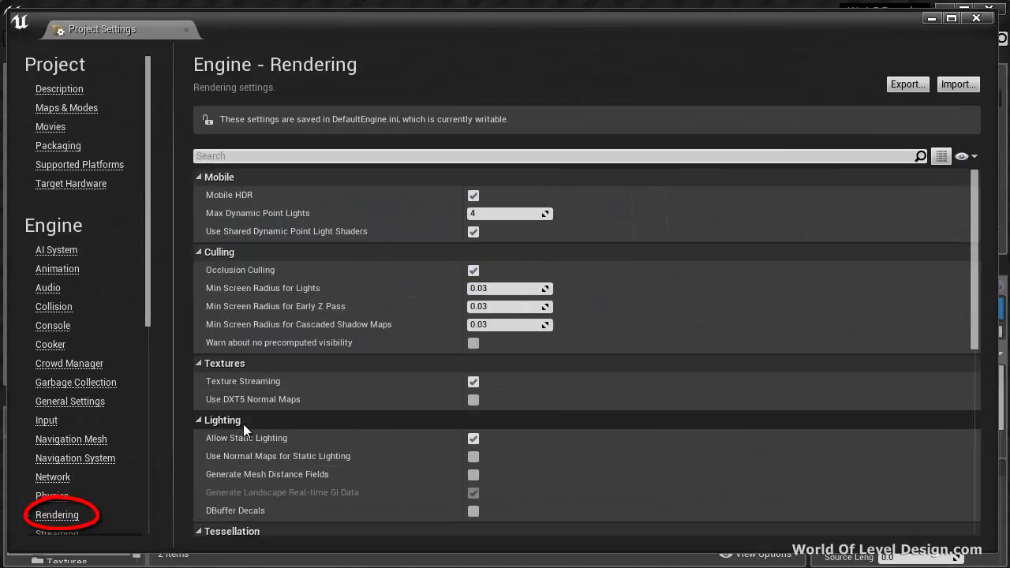
pyautogui.scroll(-2, 244, 427)
pyautogui.scroll(-1, 243, 424)
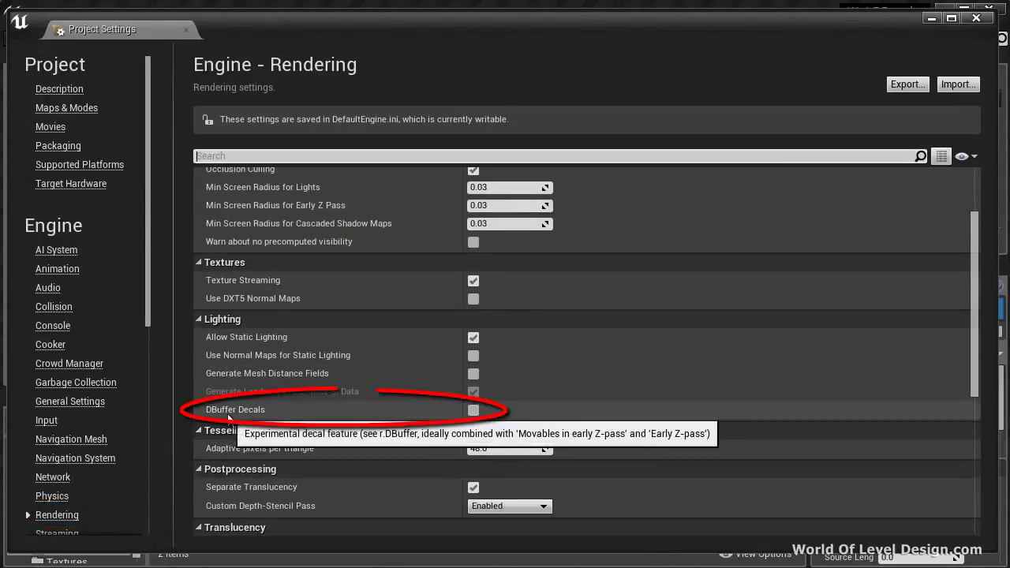
pyautogui.click(474, 410)
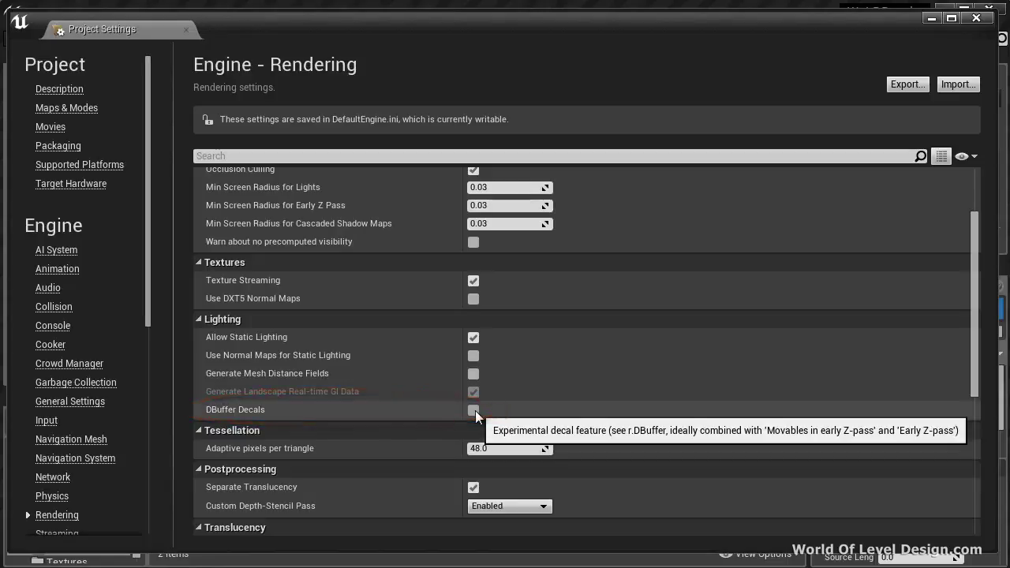
pyautogui.scroll(-9, 475, 410)
pyautogui.click(474, 414)
# - Set Early Z-pass to Opaque and masked meshes and enable Movables in early Z-pass in the Optimizations settings
pyautogui.scroll(-4, 474, 411)
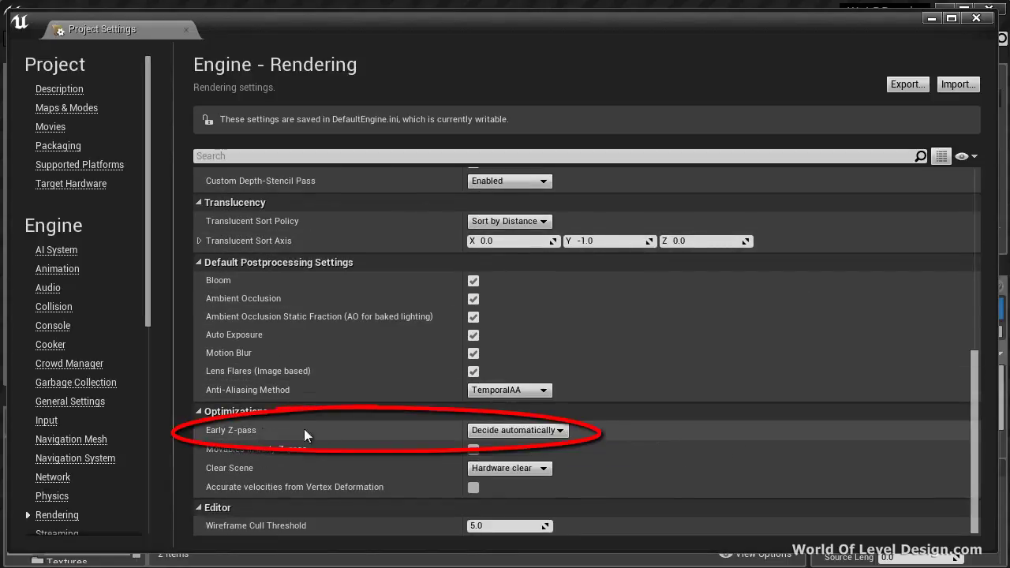
pyautogui.click(505, 430)
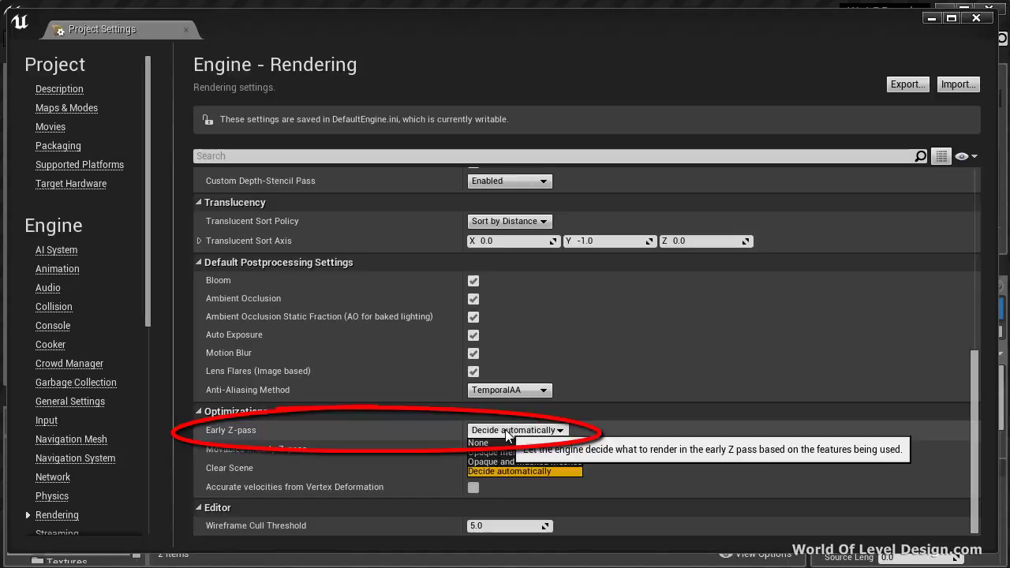
pyautogui.click(542, 462)
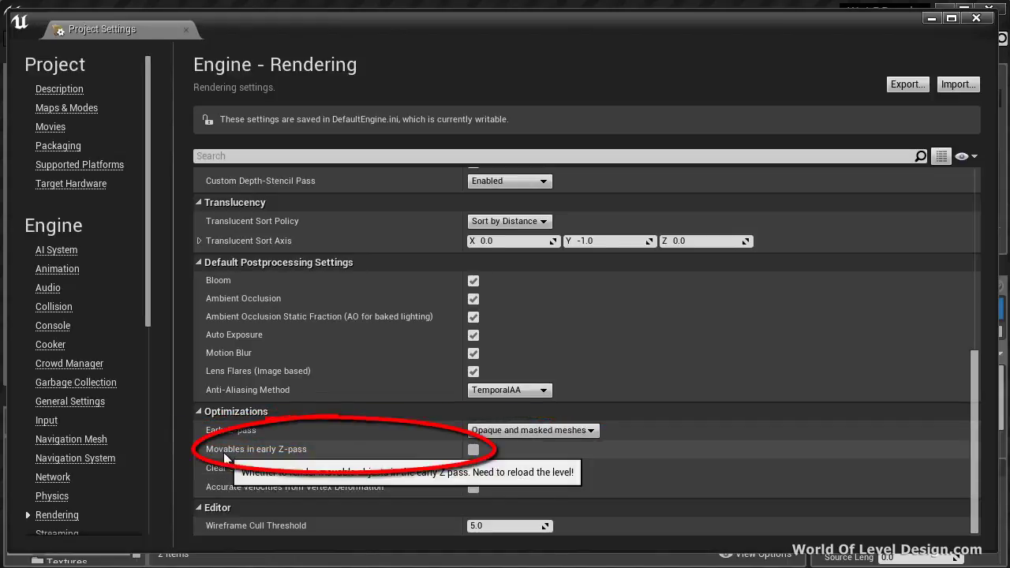
pyautogui.click(473, 449)
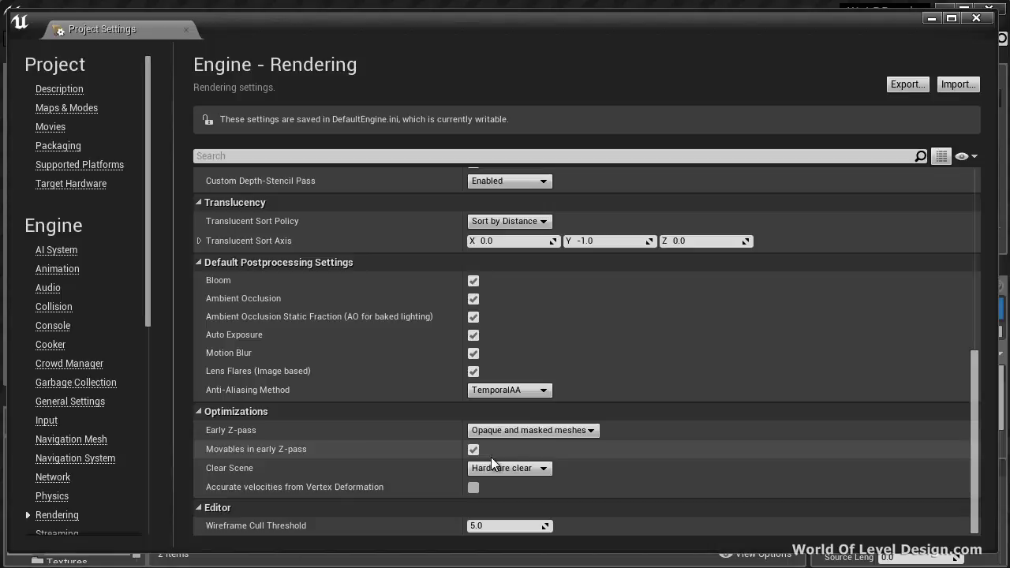
# - Close the Project Settings window and exit the editor
pyautogui.click(976, 17)
pyautogui.click(990, 10)
pyautogui.click(586, 445)
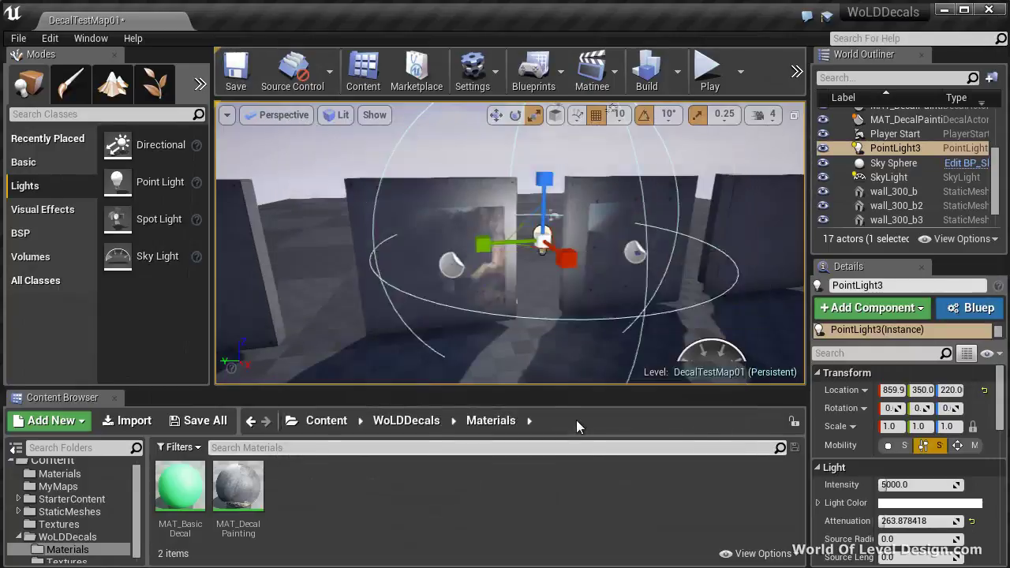
# - Reopen the WoLDDecals project from the launcher library and load the DecalTestMap01 level from the MyMaps folder
pyautogui.doubleClick(911, 306)
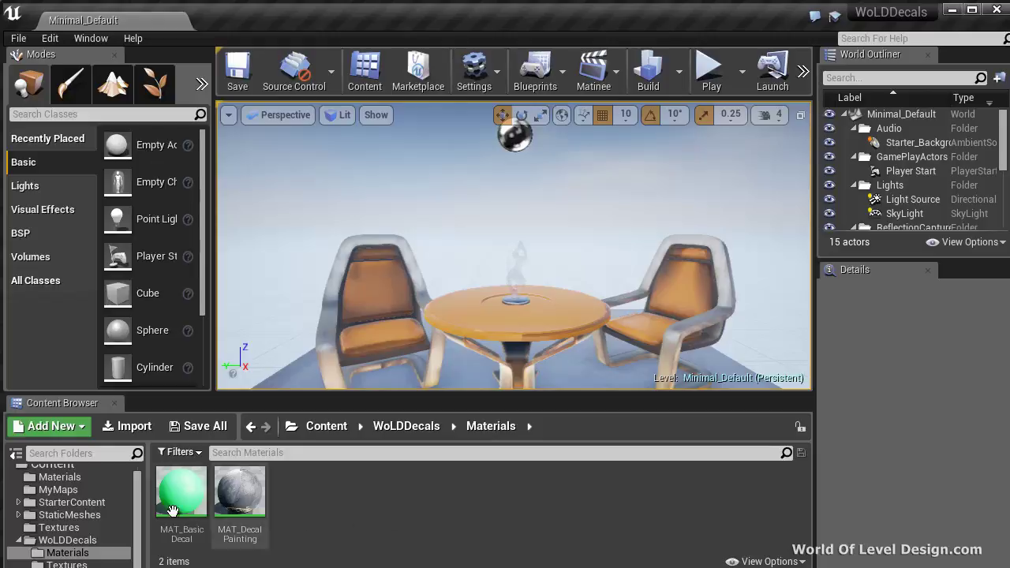
pyautogui.click(58, 489)
pyautogui.doubleClick(157, 489)
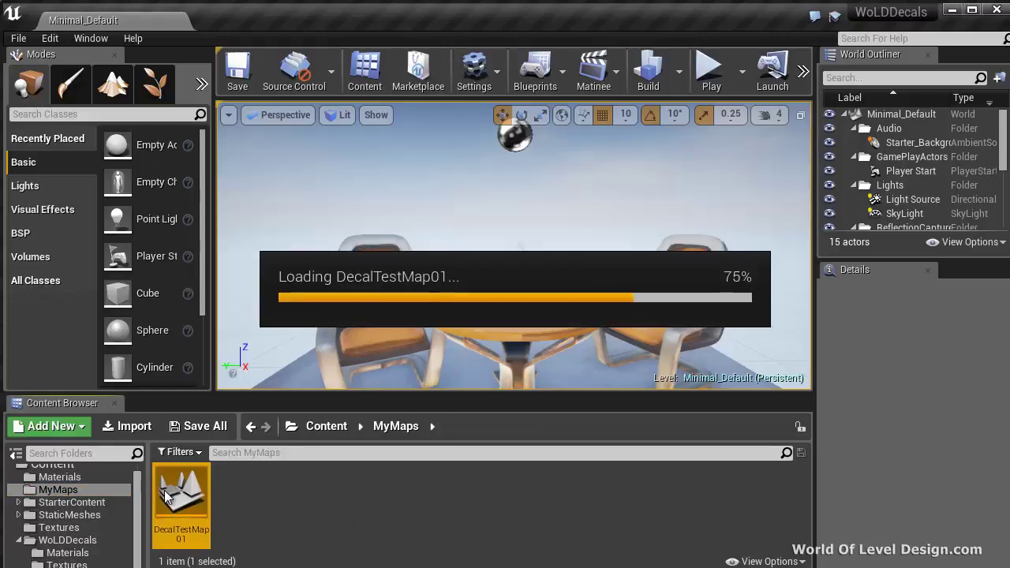
pyautogui.press('F11')
pyautogui.press('F11')
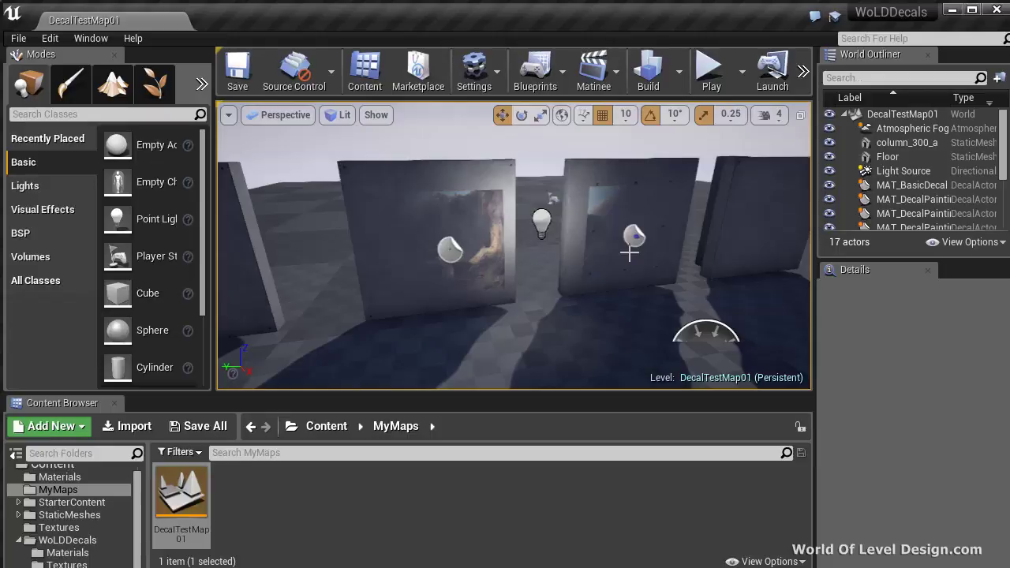
# - Open the MAT_BasicDecal and MAT_DecalPainting materials from the WoLDDecals Materials folder
pyautogui.click(60, 557)
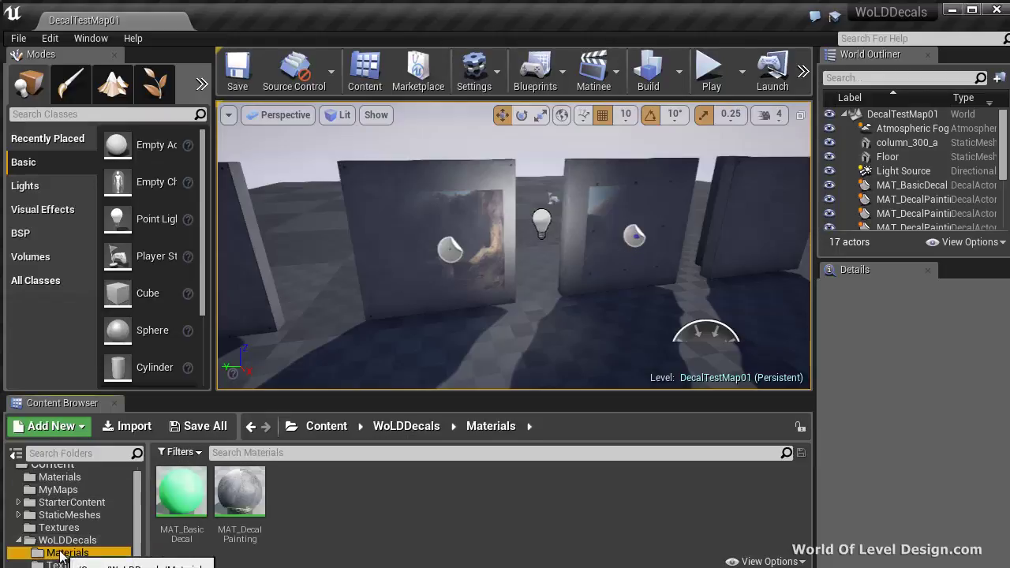
pyautogui.doubleClick(183, 494)
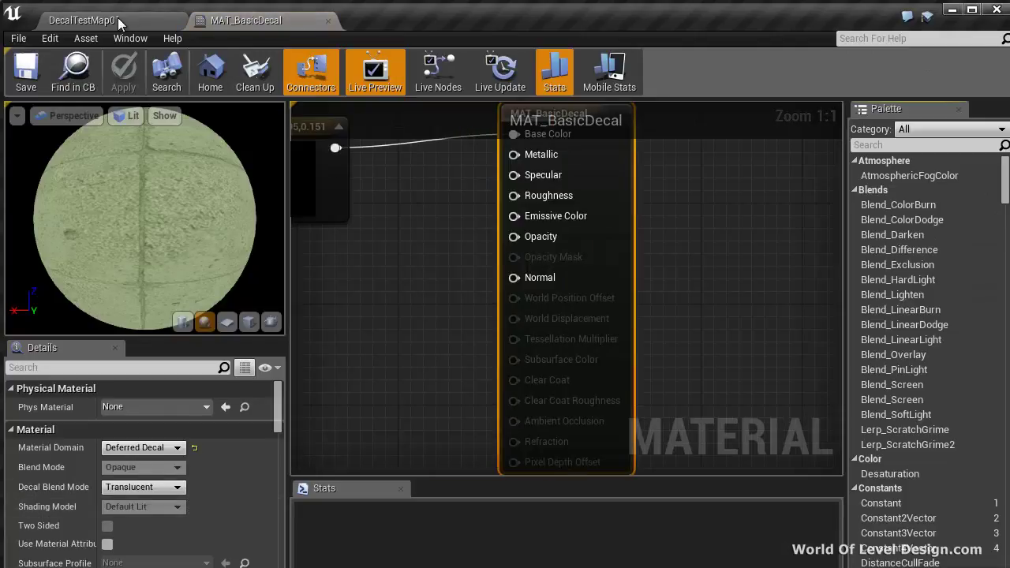
pyautogui.click(119, 21)
pyautogui.doubleClick(247, 484)
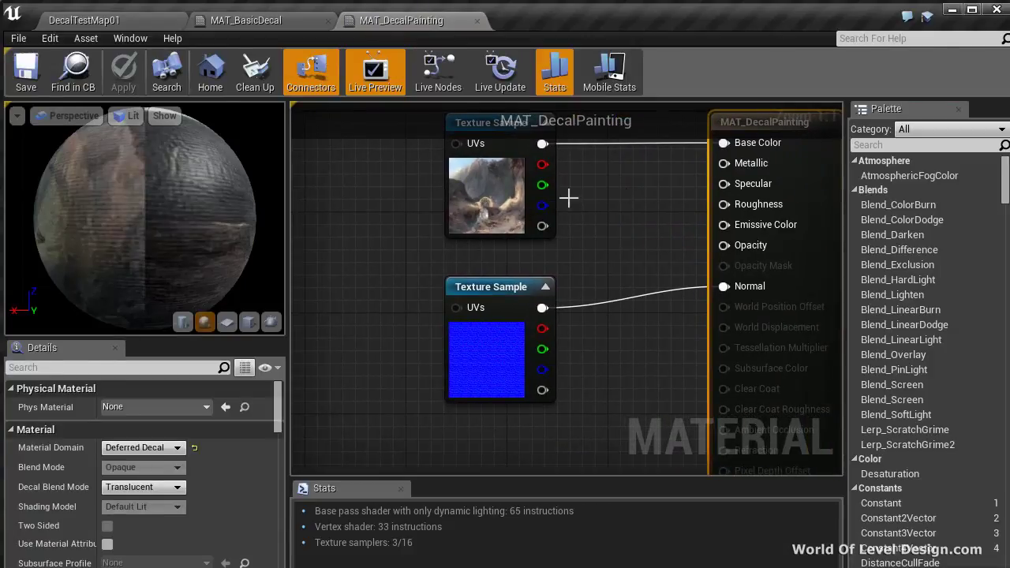
# - Set MAT_DecalPainting's Decal Blend Mode to DBuffer Translucent Color,Normal, and apply and save the material
pyautogui.click(165, 490)
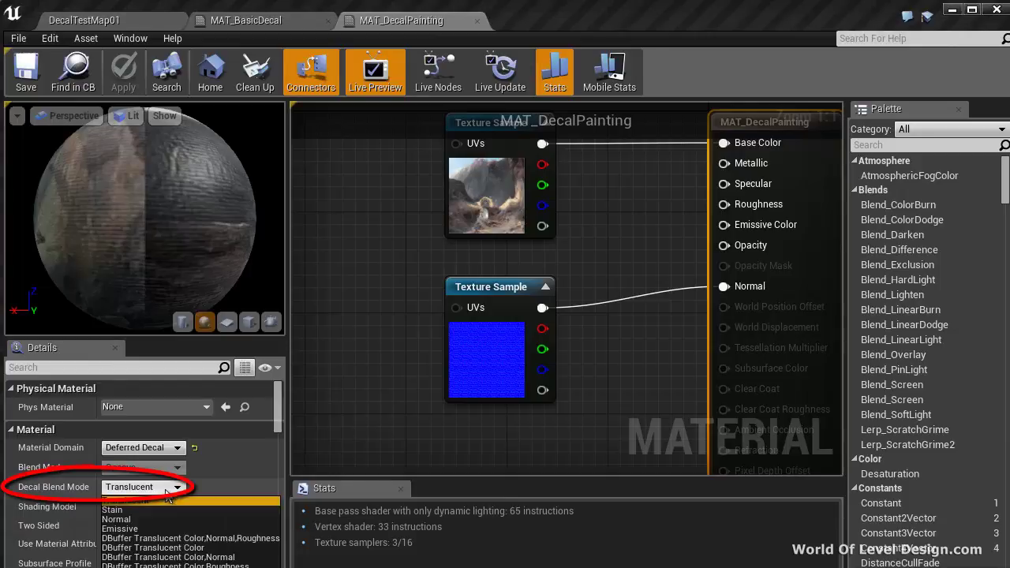
pyautogui.scroll(-3, 188, 466)
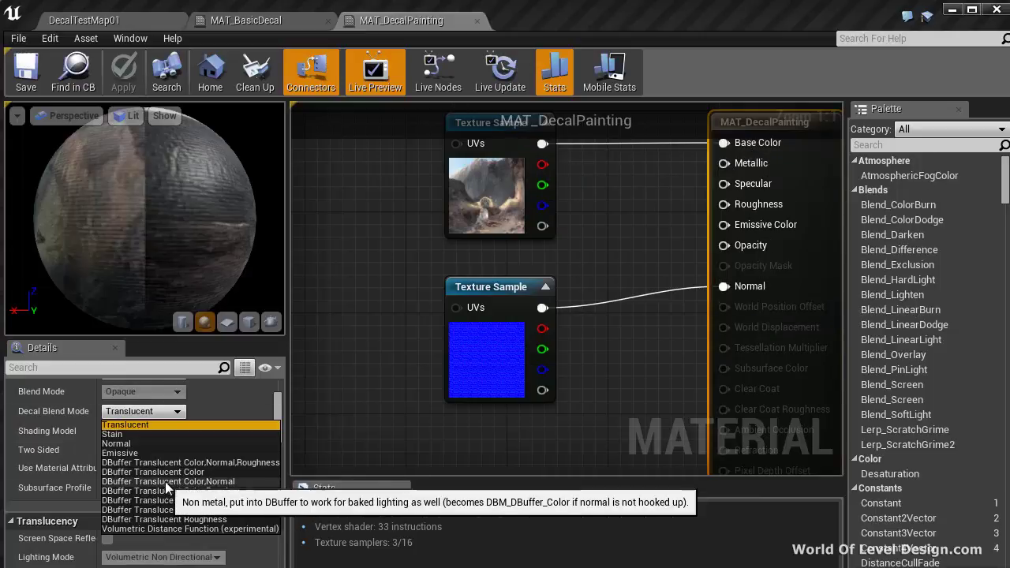
pyautogui.click(215, 481)
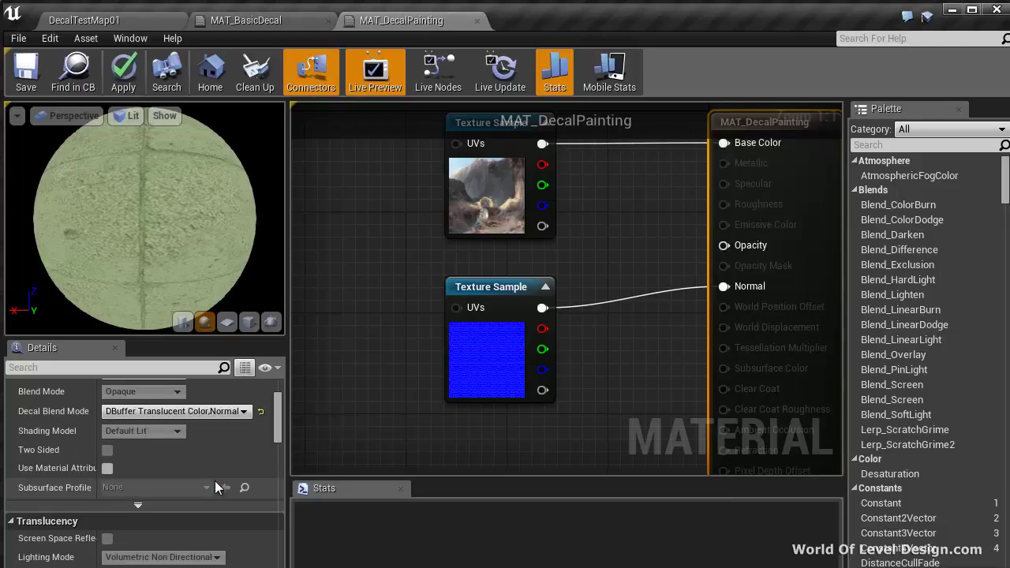
pyautogui.click(123, 71)
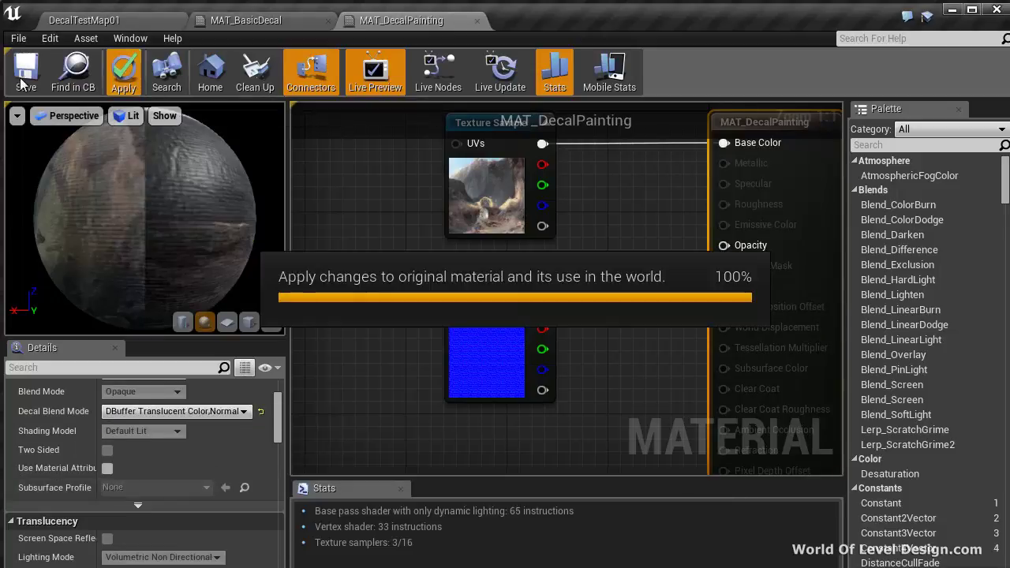
pyautogui.click(25, 81)
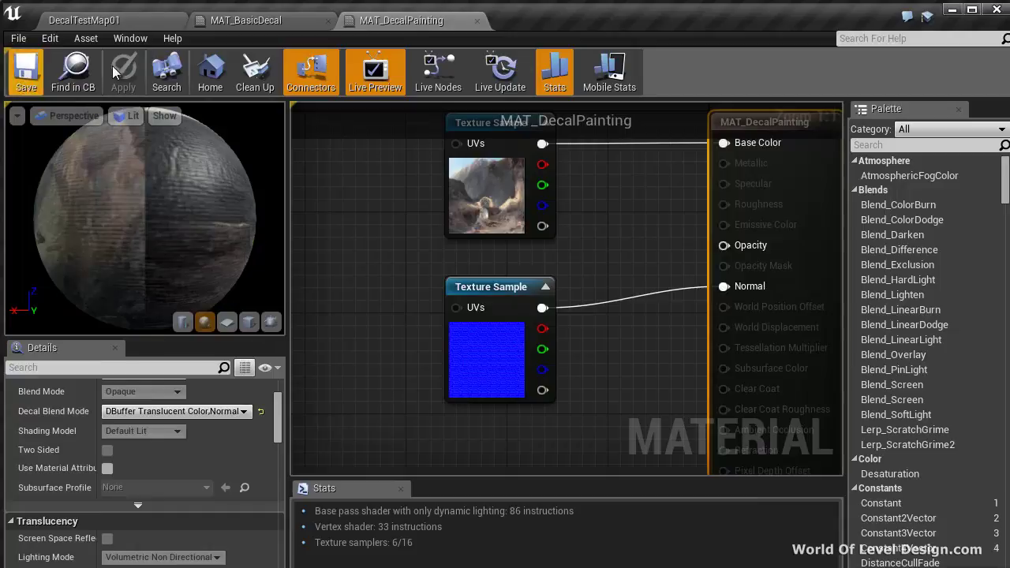
# - Set MAT_BasicDecal's Decal Blend Mode to DBuffer Translucent Color and apply the change
pyautogui.click(272, 22)
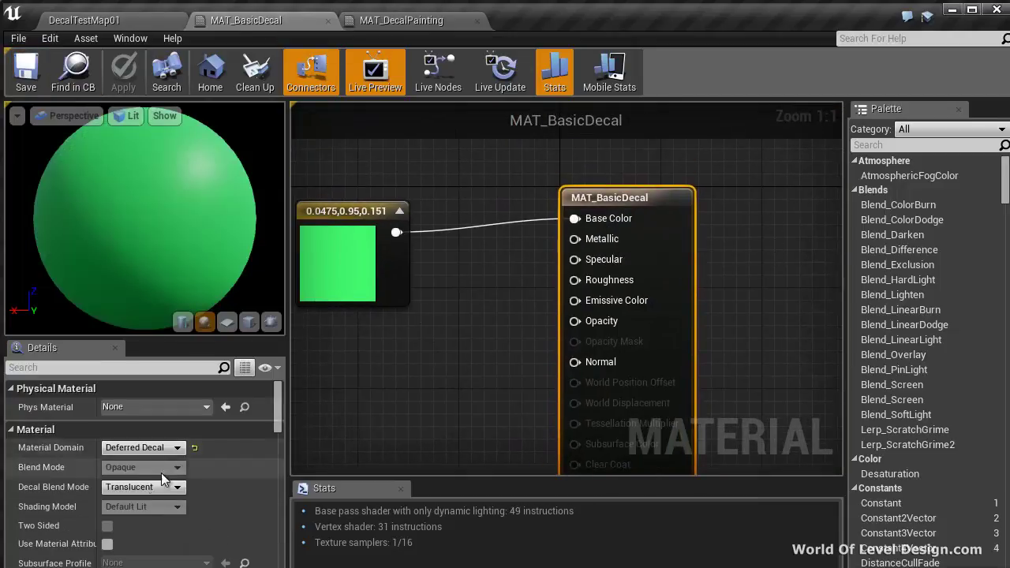
pyautogui.scroll(-2, 96, 413)
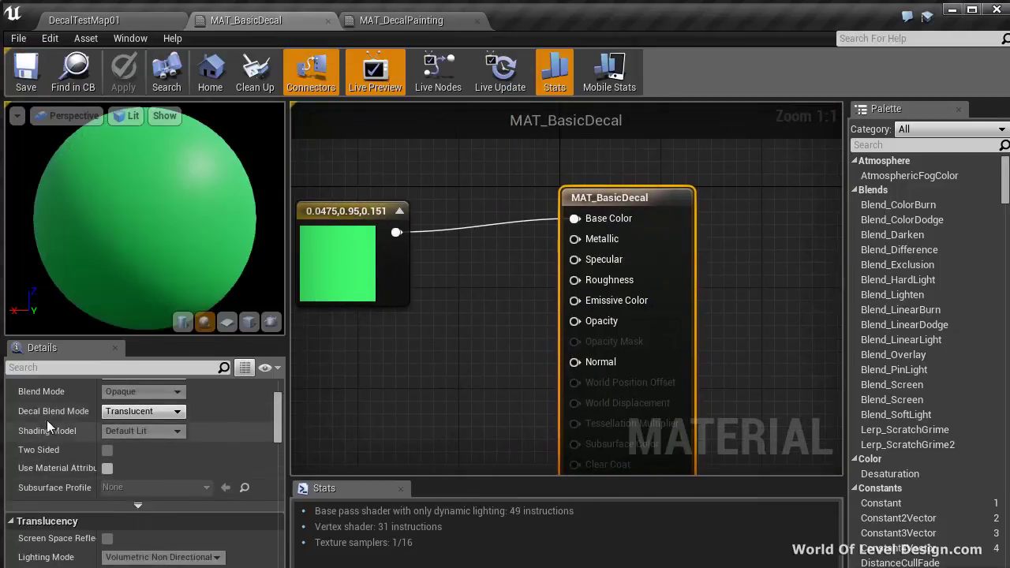
pyautogui.click(129, 411)
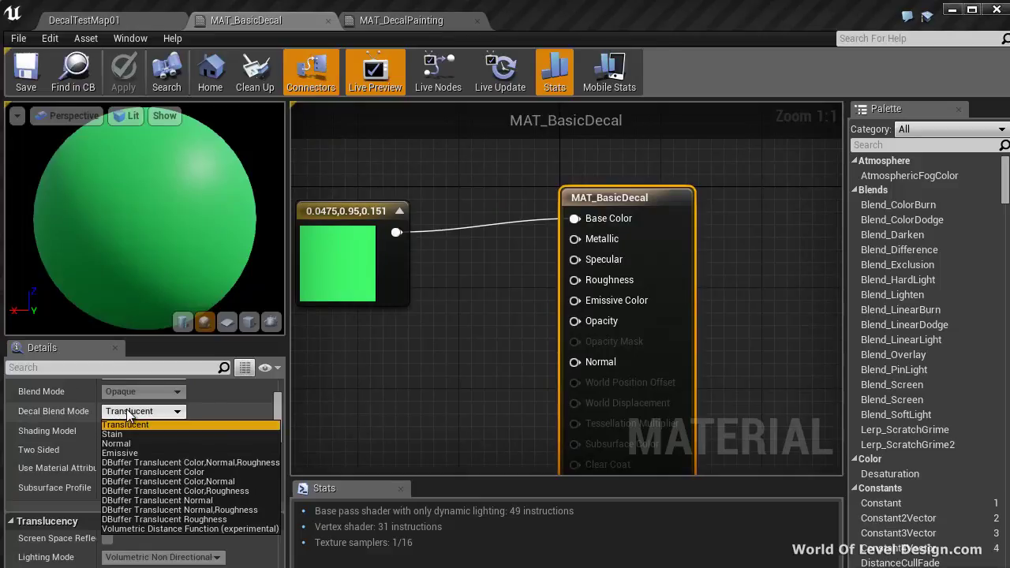
pyautogui.click(171, 472)
pyautogui.click(123, 77)
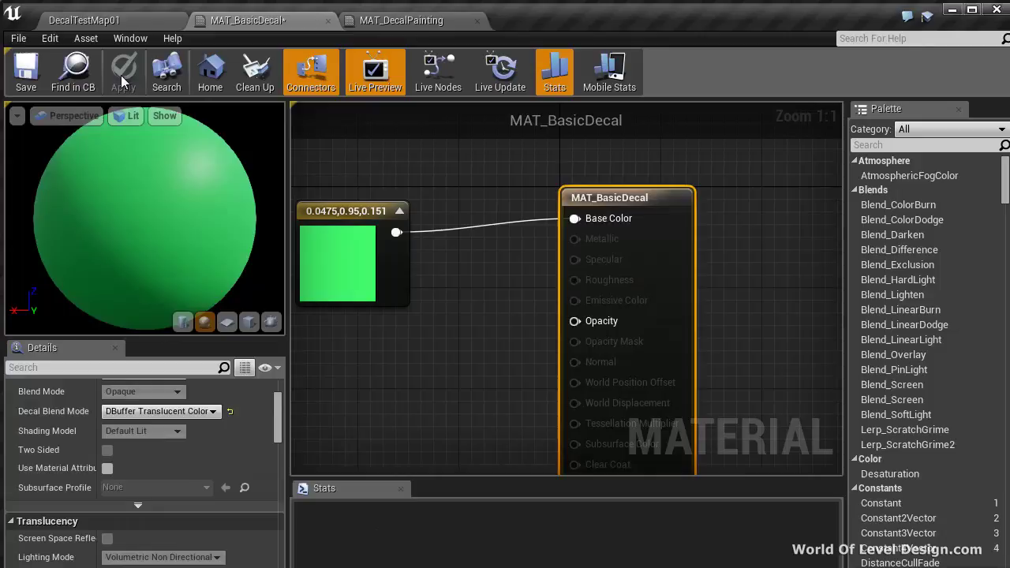
# - Compare MAT_DecalPainting's connected inputs with the available DBuffer options for its Decal Blend Mode
pyautogui.click(401, 20)
pyautogui.moveTo(646, 261); pyautogui.dragTo(554, 232, button='right')
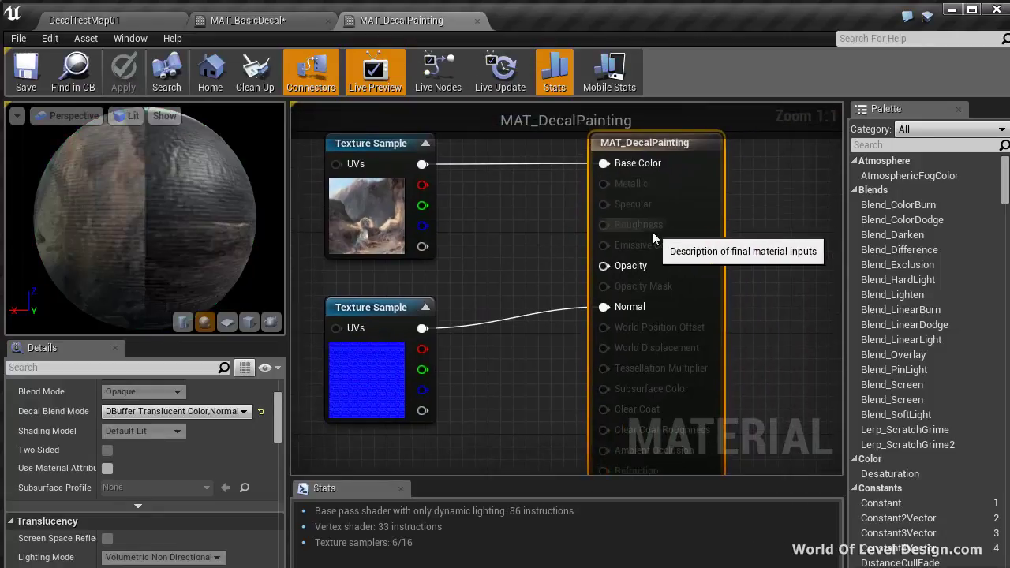
pyautogui.click(205, 411)
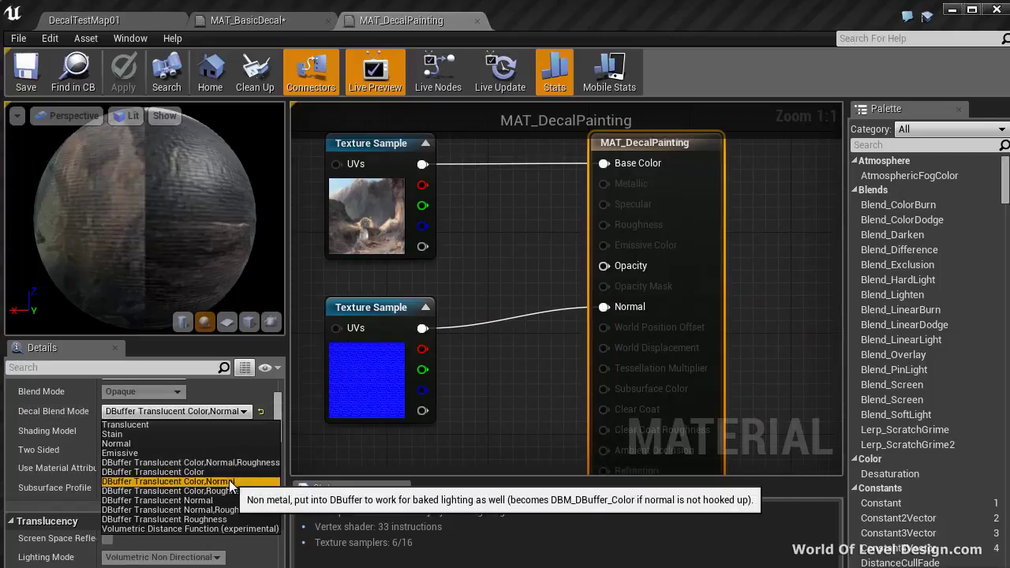
pyautogui.click(519, 191)
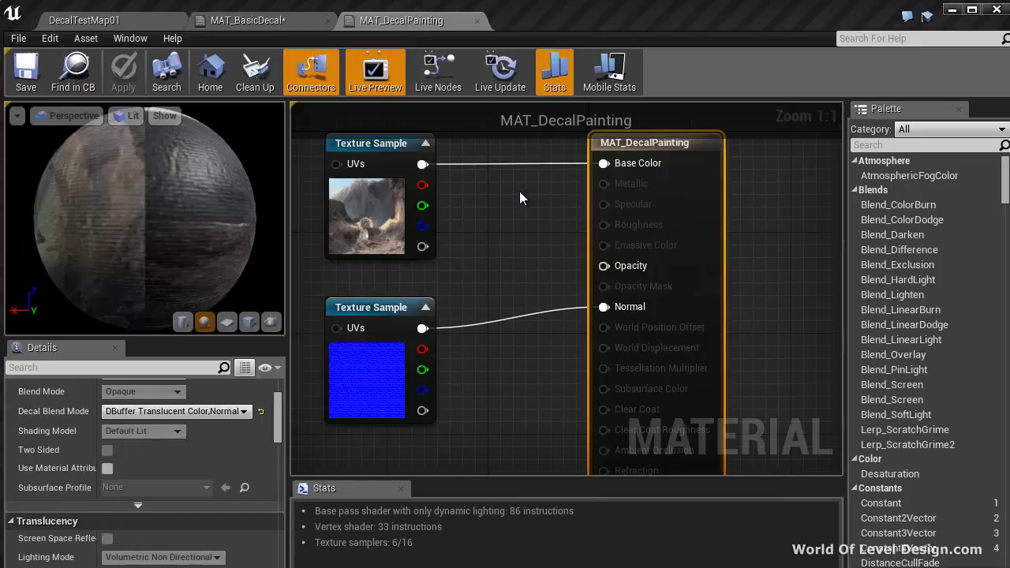
# - Delete the point light between the two painting walls in DecalTestMap01
pyautogui.click(84, 20)
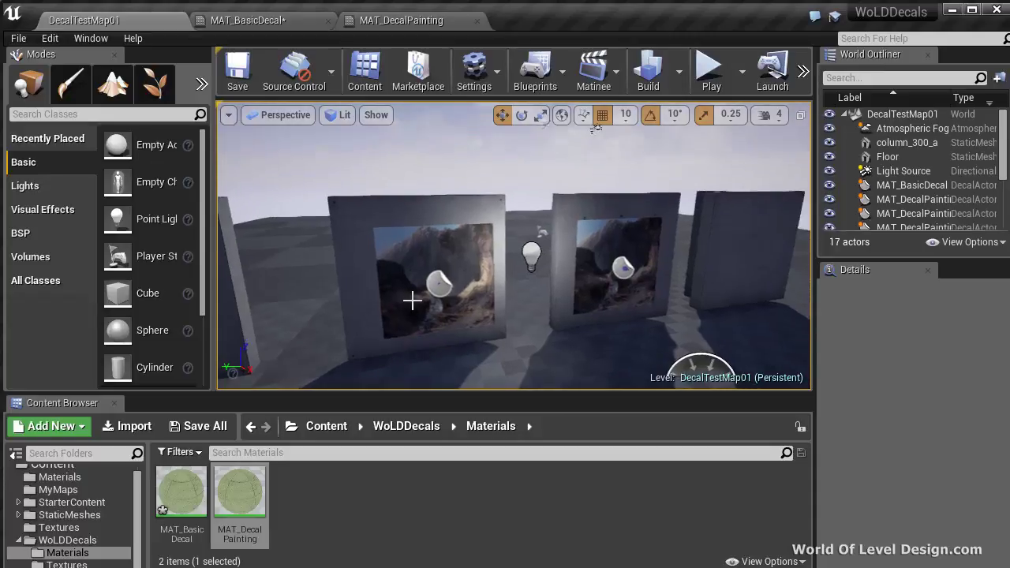
pyautogui.press('F11')
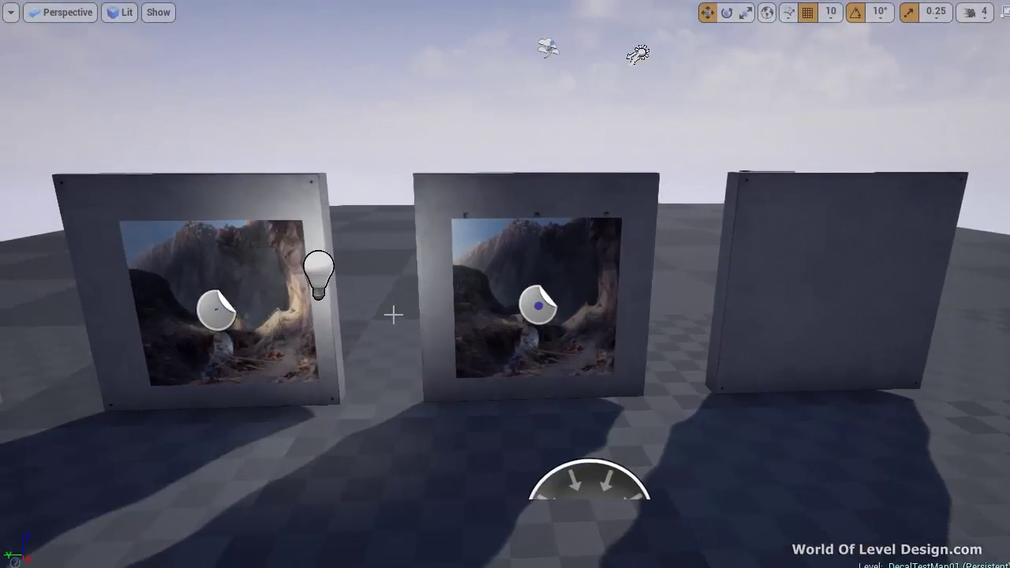
pyautogui.click(319, 270)
pyautogui.press('Delete')
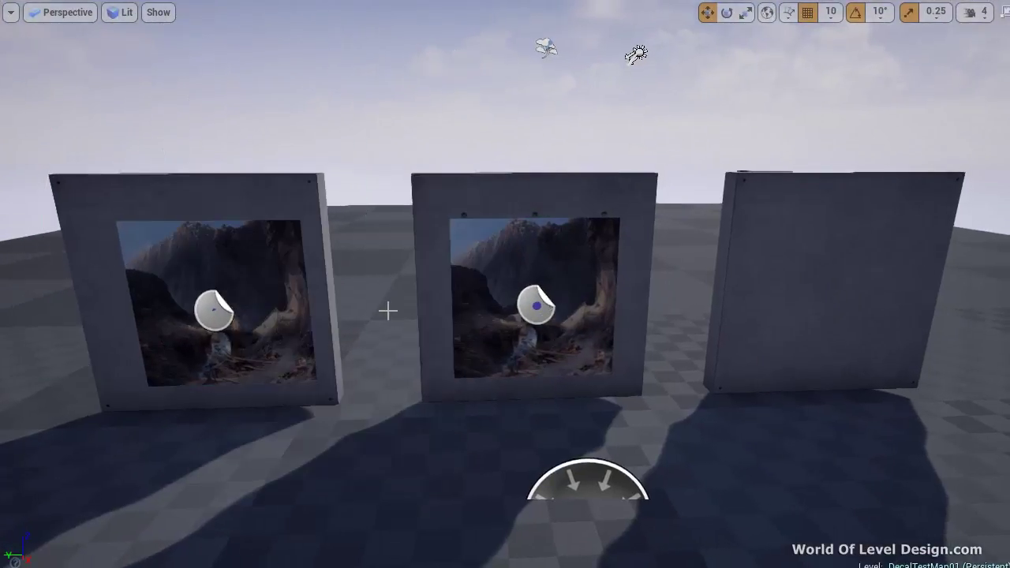
# - Examine the decals in Unlit and Lit view modes and select the green MAT_BasicDecal decal
pyautogui.moveTo(491, 294); pyautogui.dragTo(491, 294, button='right')
pyautogui.click(120, 12)
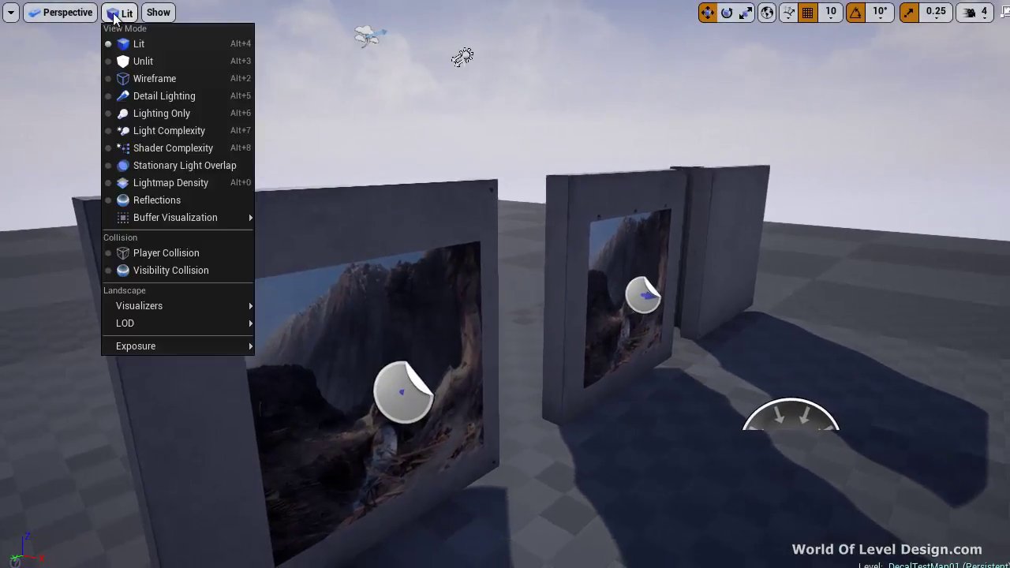
pyautogui.click(123, 63)
pyautogui.moveTo(463, 214)
pyautogui.mouseDown(button='right')
pyautogui.moveTo(350, 218)
pyautogui.moveTo(711, 206)
pyautogui.moveTo(460, 219)
pyautogui.moveTo(465, 210)
pyautogui.mouseUp(button='right')
pyautogui.hotkey('alt', '4')
pyautogui.click(311, 273)
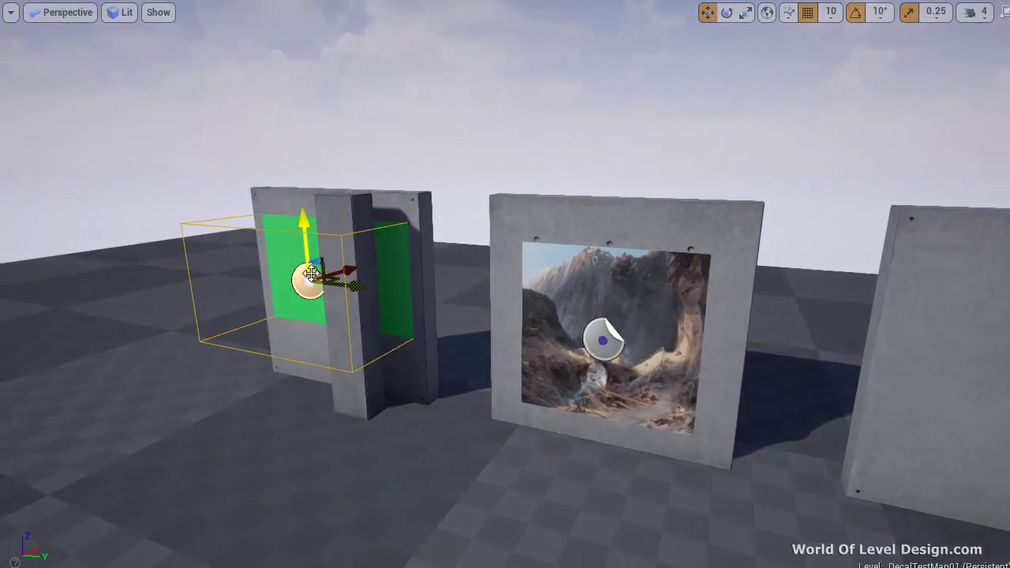
pyautogui.press('F11')
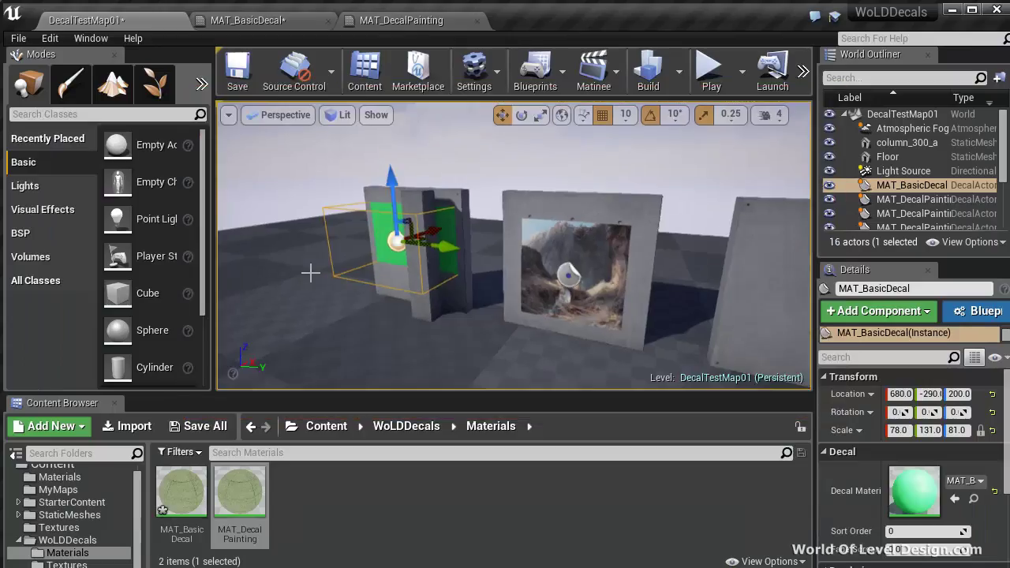
# - Review the DBuffer choices for MAT_DecalPainting's Decal Blend Mode and return to the level
pyautogui.click(382, 21)
pyautogui.click(190, 411)
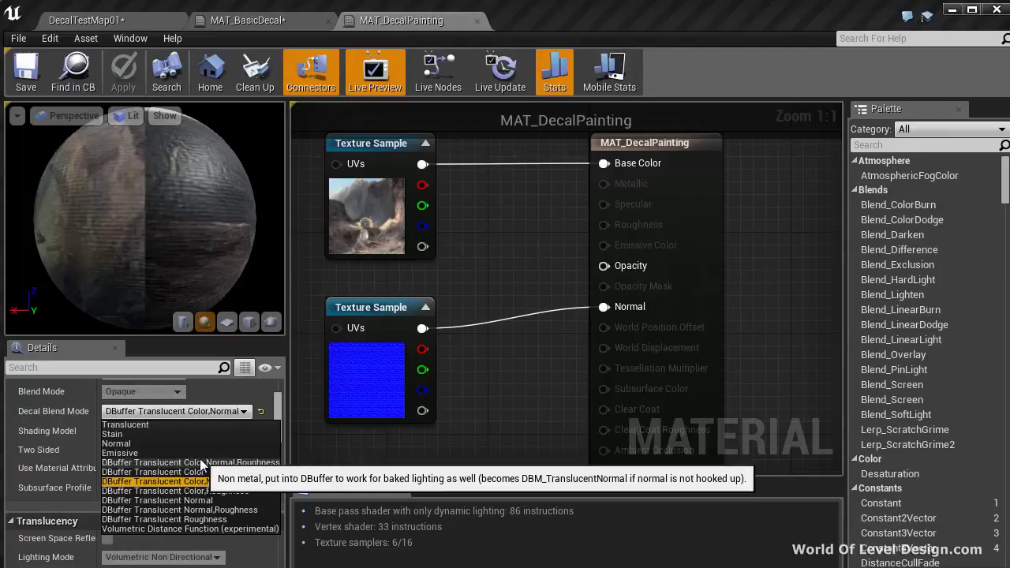
pyautogui.click(87, 19)
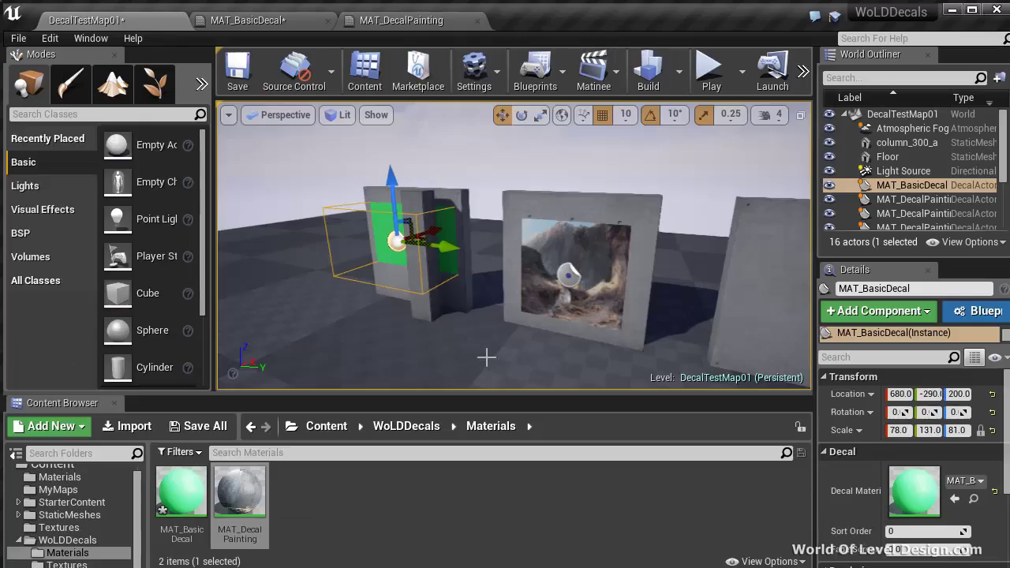
# - Save the level and all modified assets
pyautogui.click(18, 38)
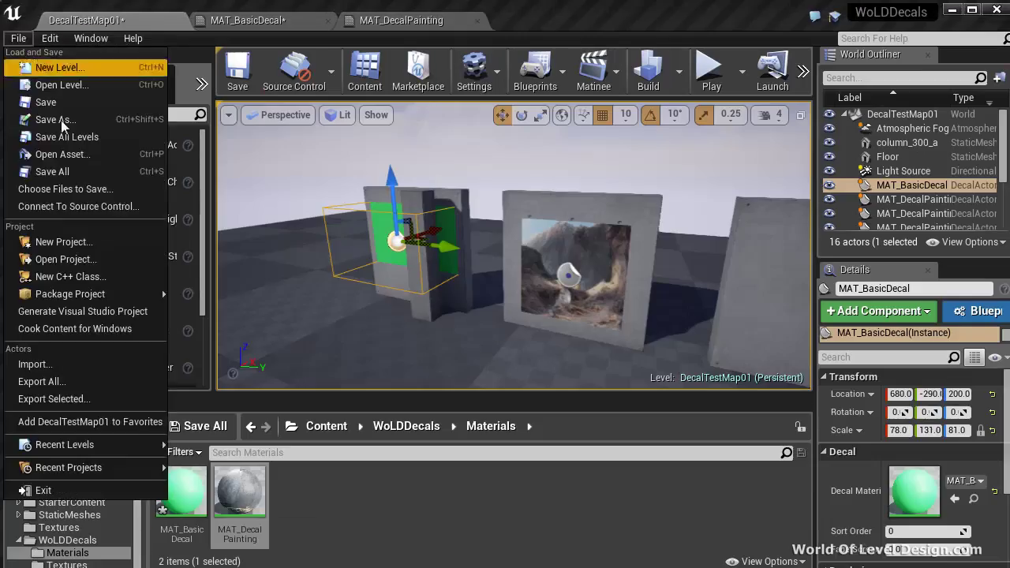
pyautogui.click(62, 174)
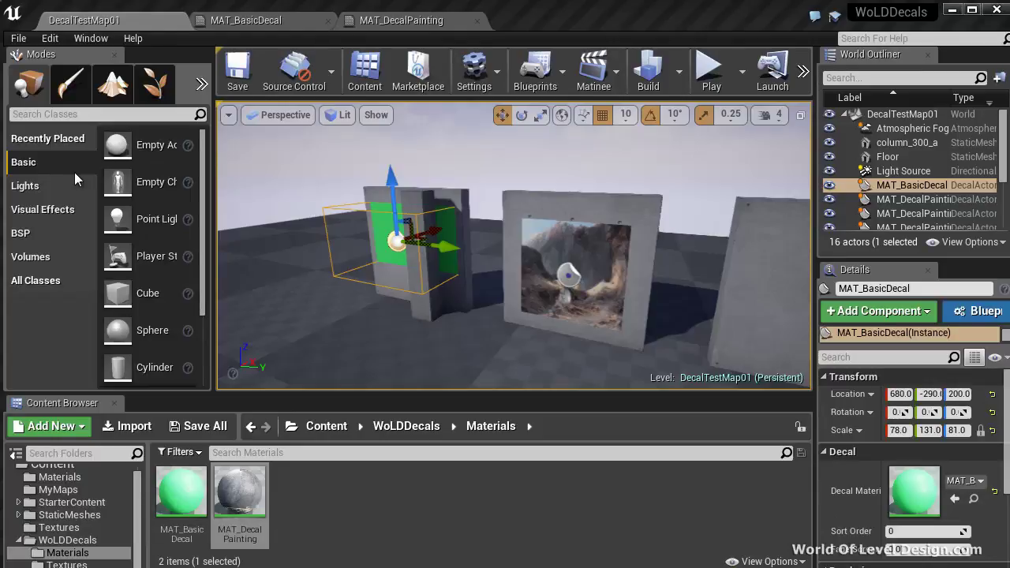
# - Review the DBuffer Decals option in the project's Rendering settings and close the settings window
pyautogui.click(49, 38)
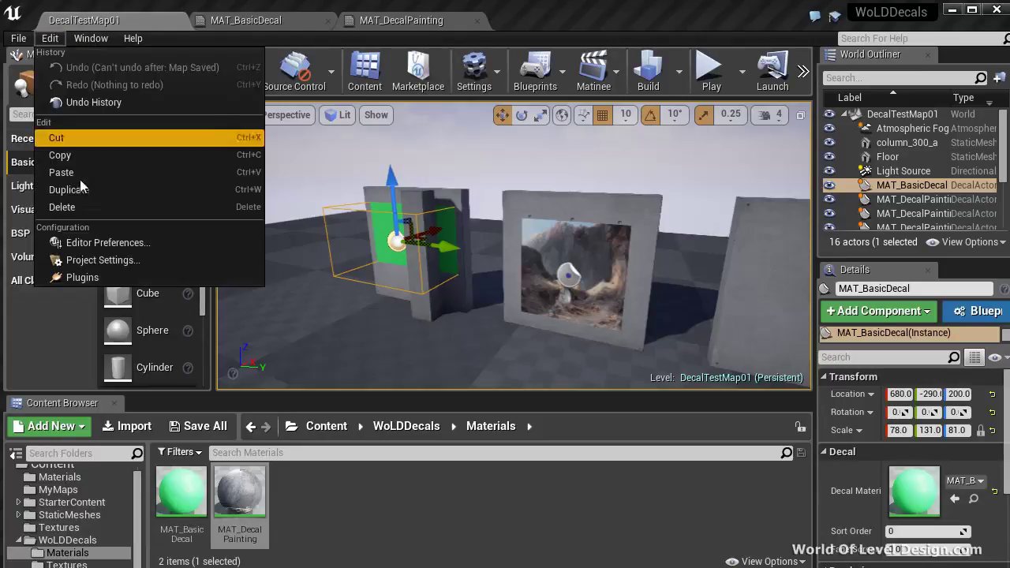
pyautogui.click(102, 259)
pyautogui.click(57, 514)
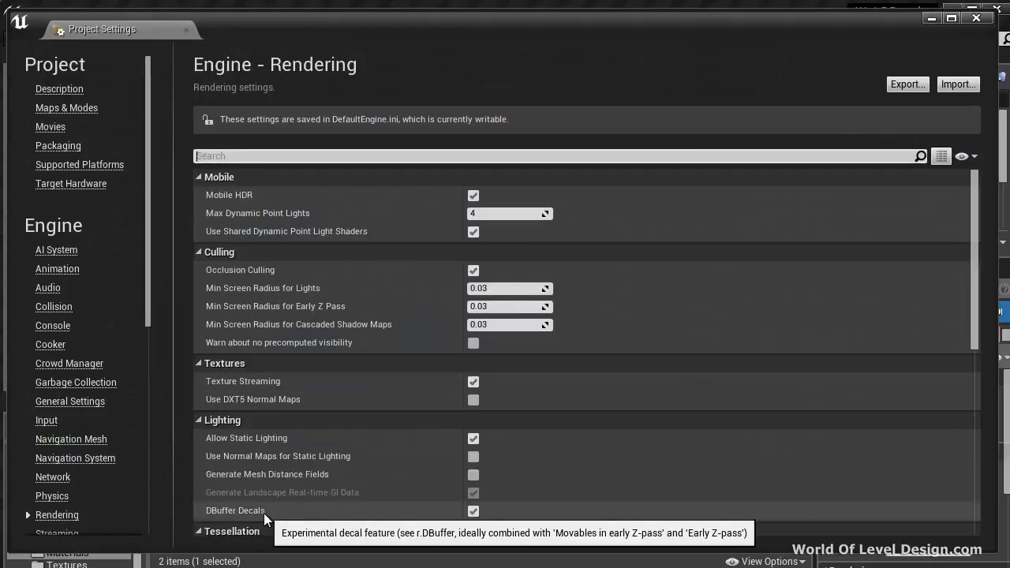
pyautogui.click(976, 18)
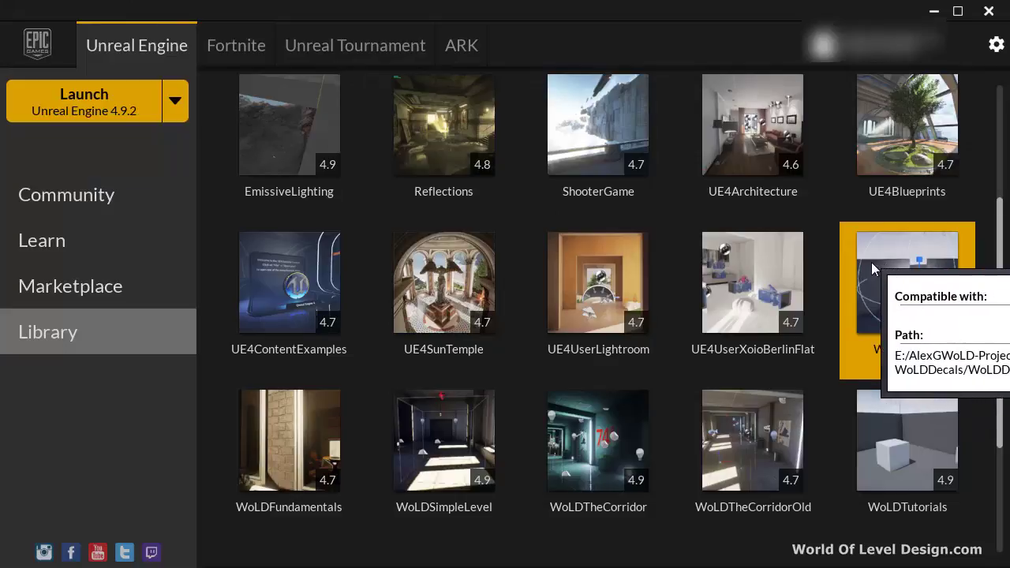
# - Show the WoLDDecals project folder from the Epic Games Launcher and open Config's DefaultEngine.ini in Notepad
pyautogui.rightClick(862, 249)
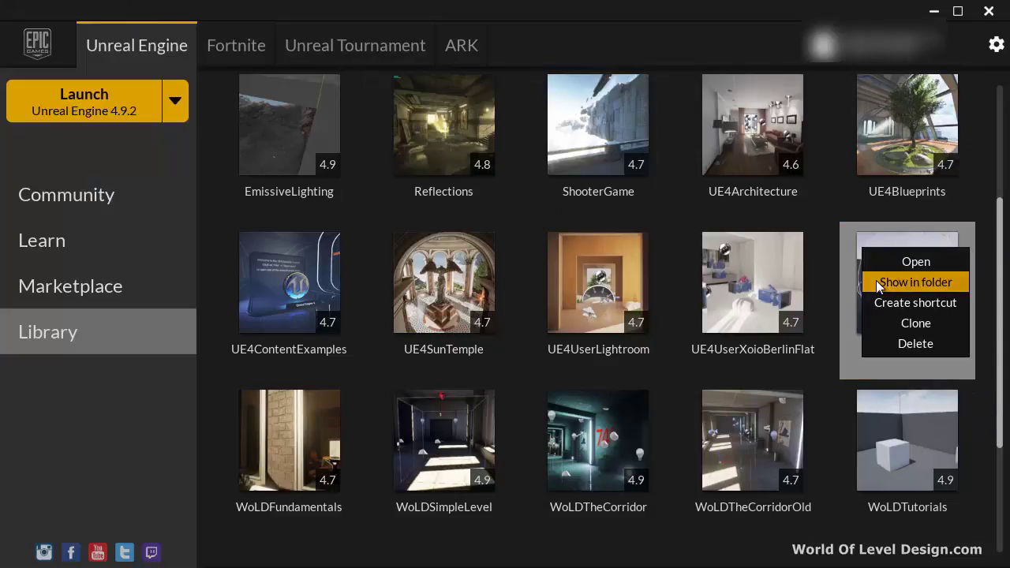
pyautogui.click(877, 282)
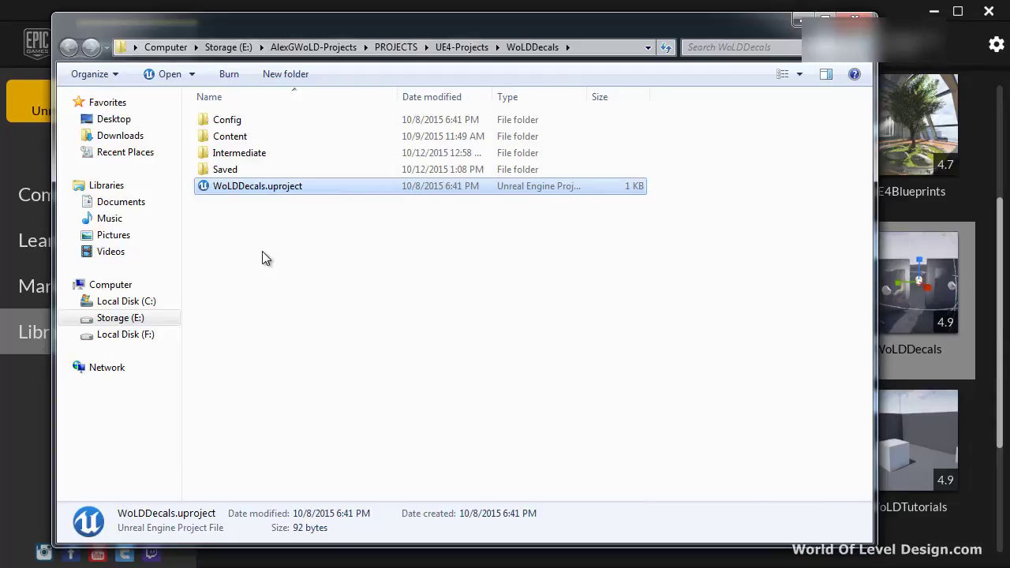
pyautogui.doubleClick(240, 123)
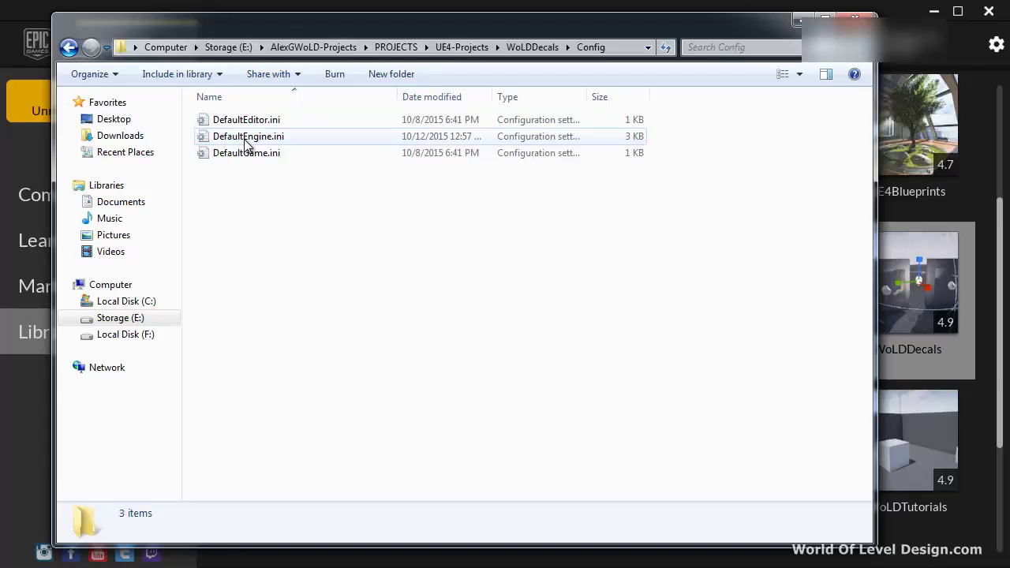
pyautogui.doubleClick(247, 138)
pyautogui.moveTo(207, 108); pyautogui.dragTo(574, 61)
# - Set r.DBuffer to False in DefaultEngine.ini
pyautogui.scroll(-2, 322, 173)
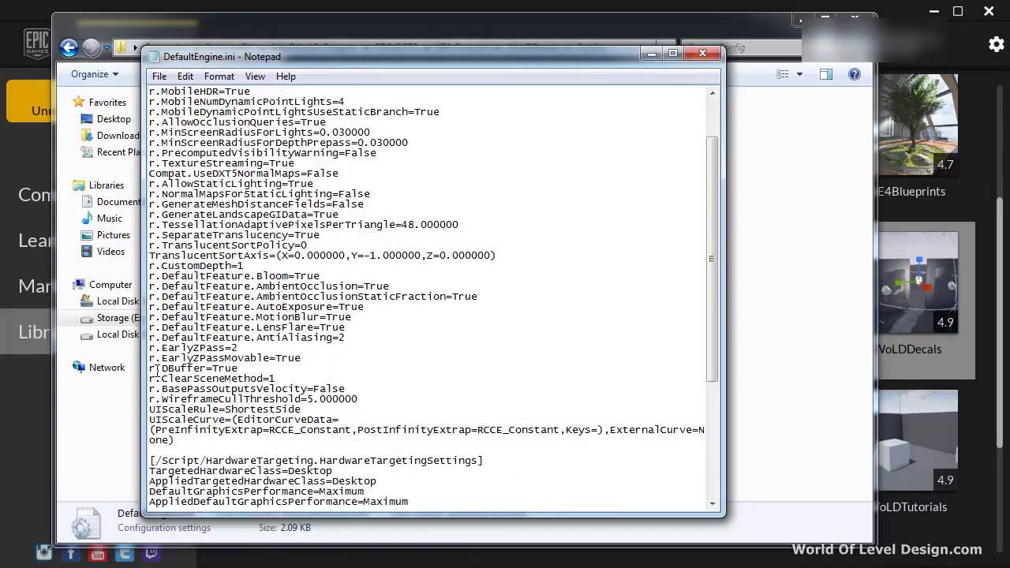
pyautogui.doubleClick(235, 368)
pyautogui.moveTo(211, 369); pyautogui.dragTo(239, 369)
pyautogui.write('False')
pyautogui.click(158, 77)
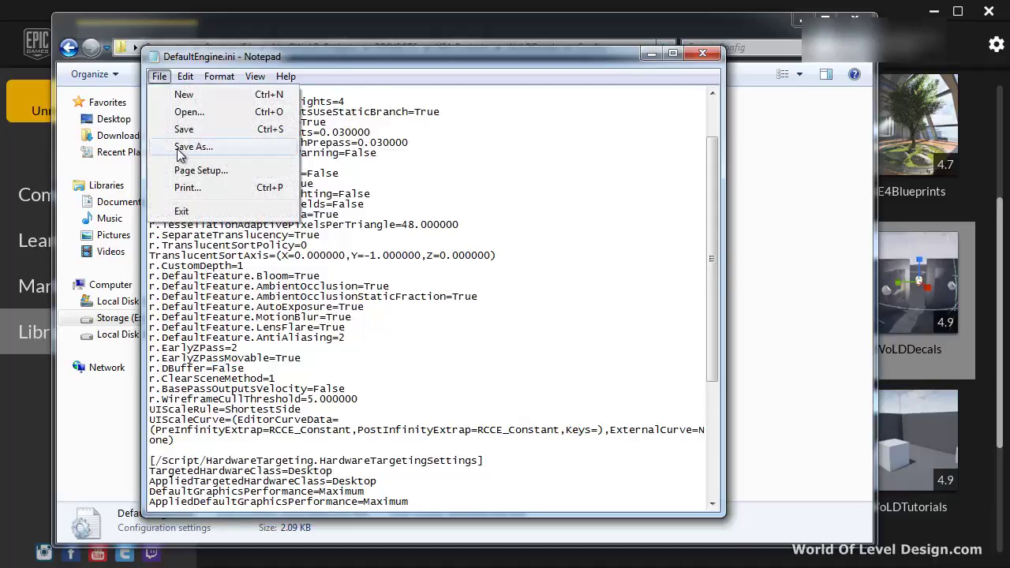
pyautogui.click(456, 168)
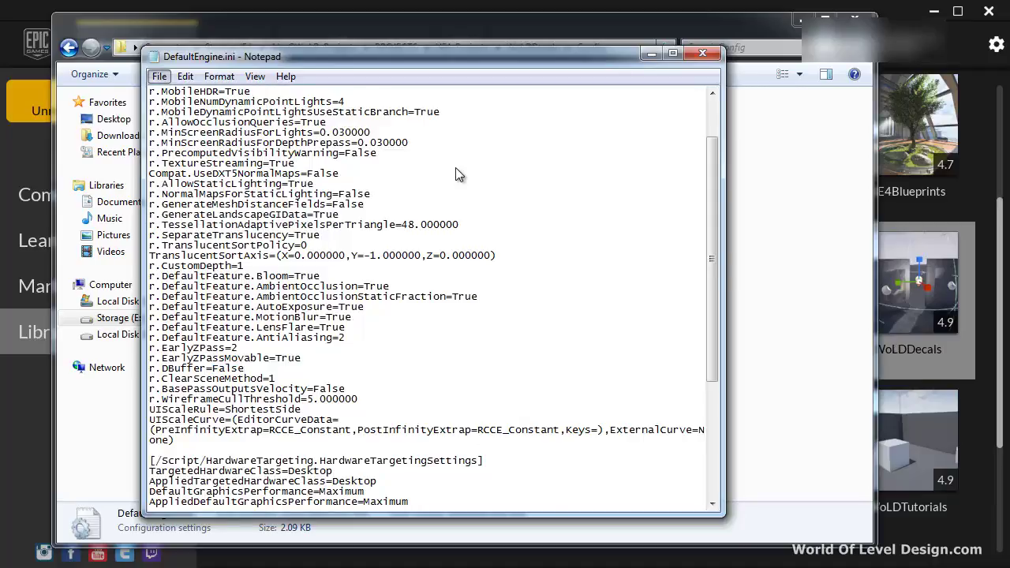